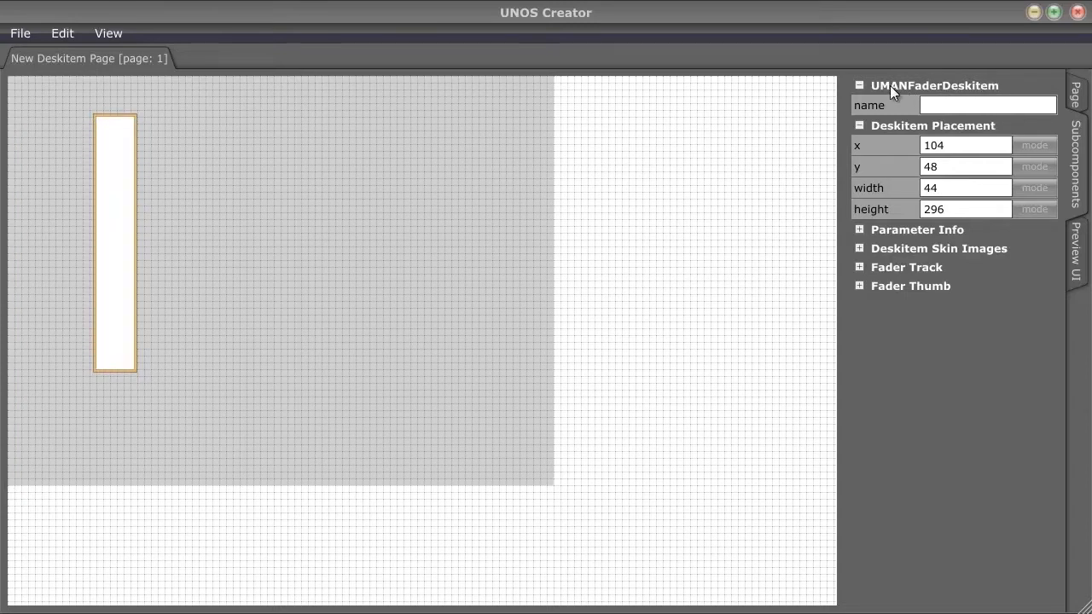
- Name the vertical fader on the page TestFader1
click(299, 276)
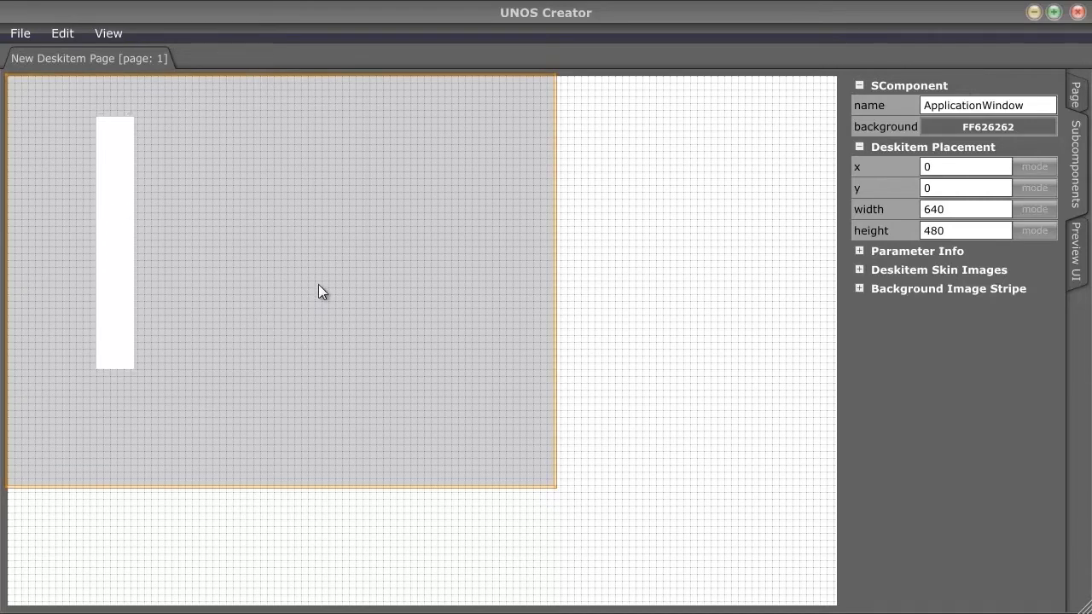
click(606, 292)
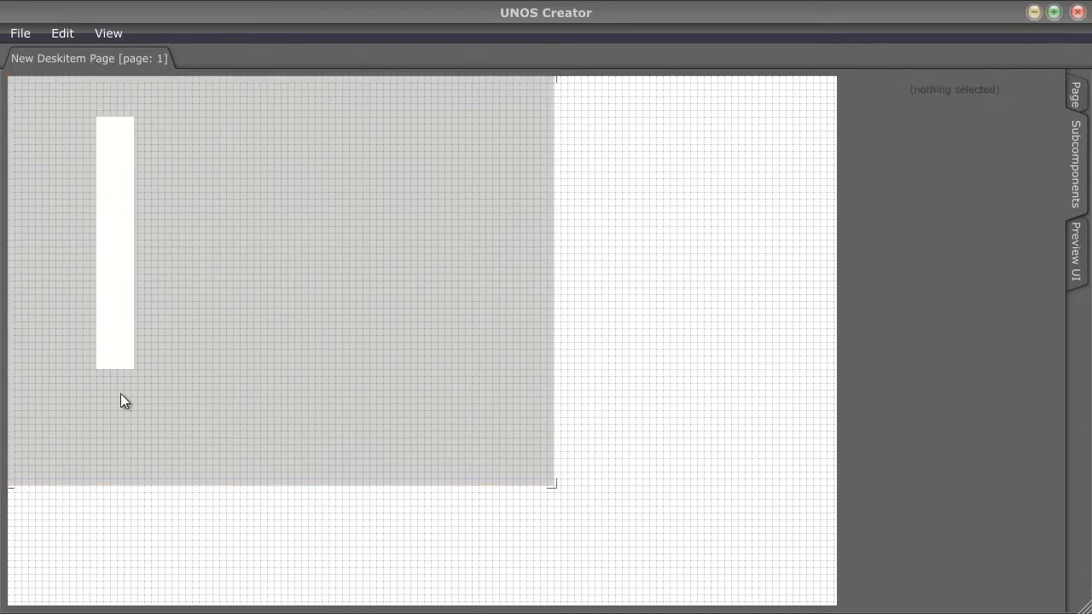
click(110, 238)
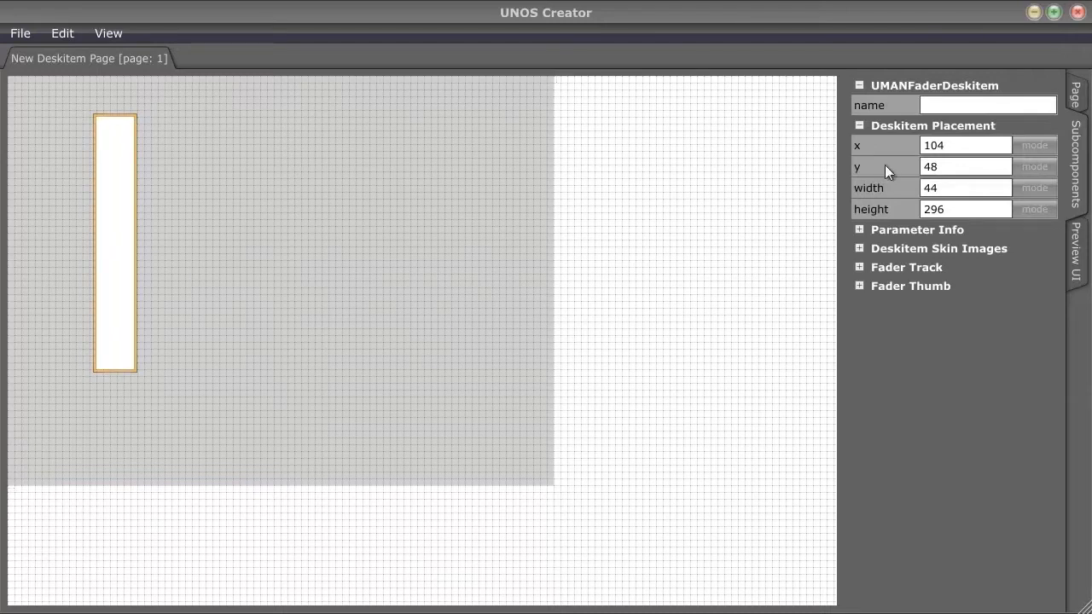
click(940, 106)
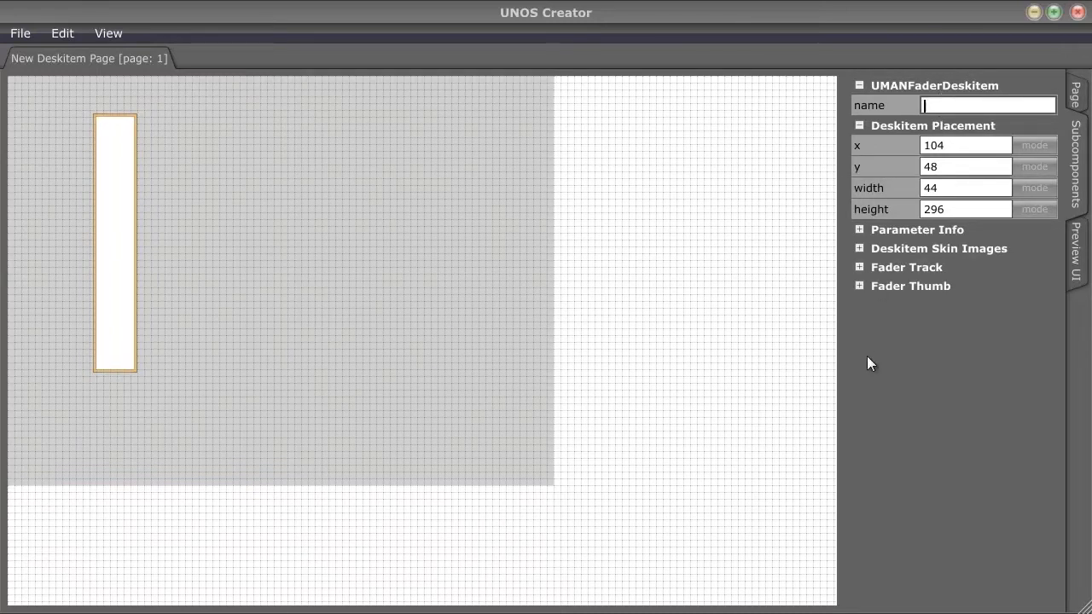
text(TestFader1)
key(Return)
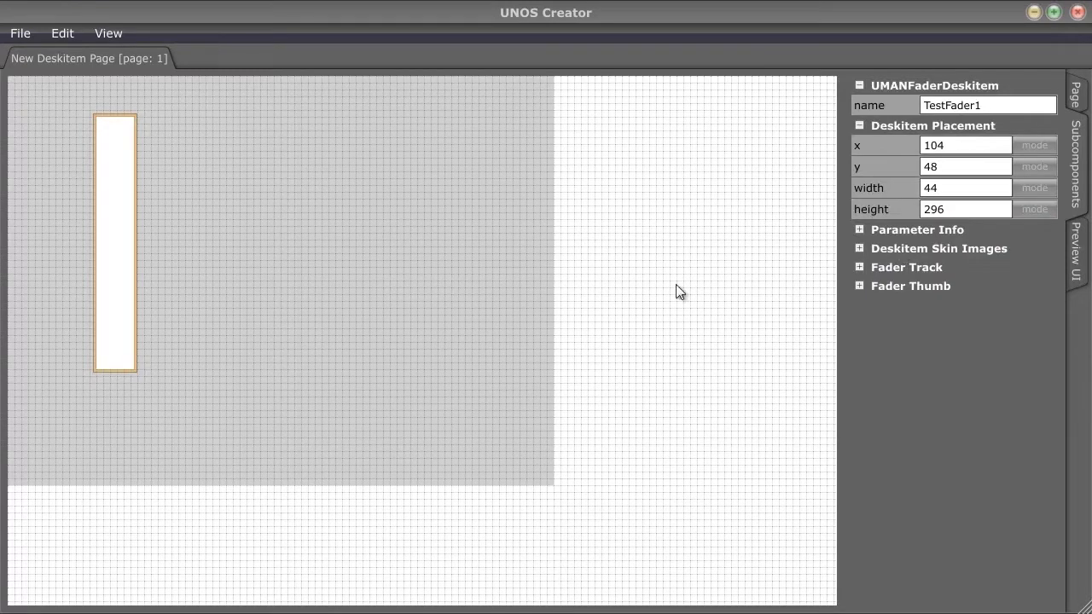
right_click(120, 267)
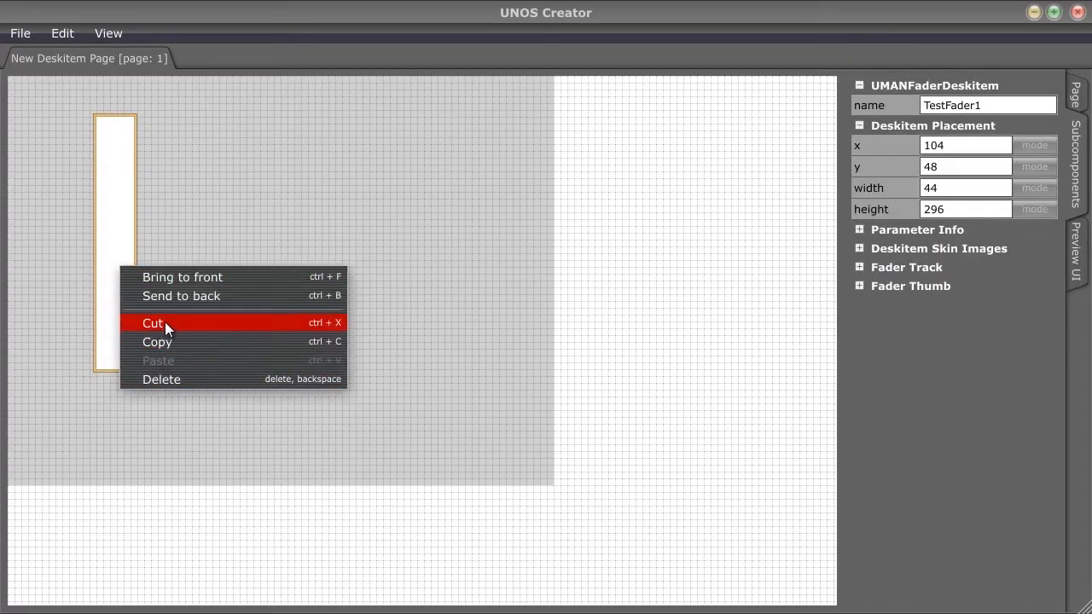
click(127, 242)
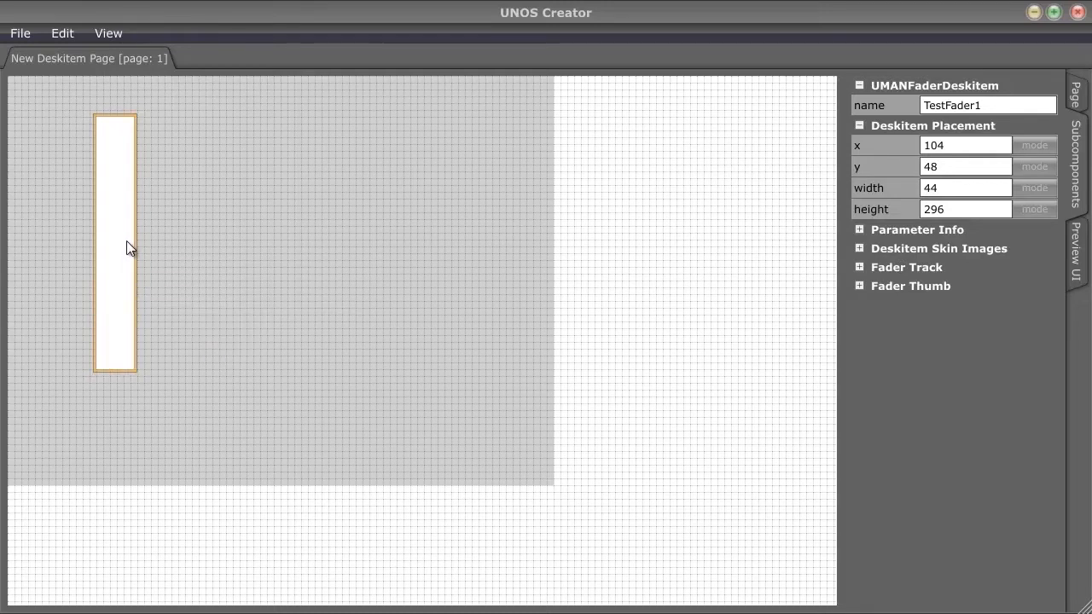
- Load Faderback.png from the images folder as the fader's back image, overwriting the existing image file
click(860, 249)
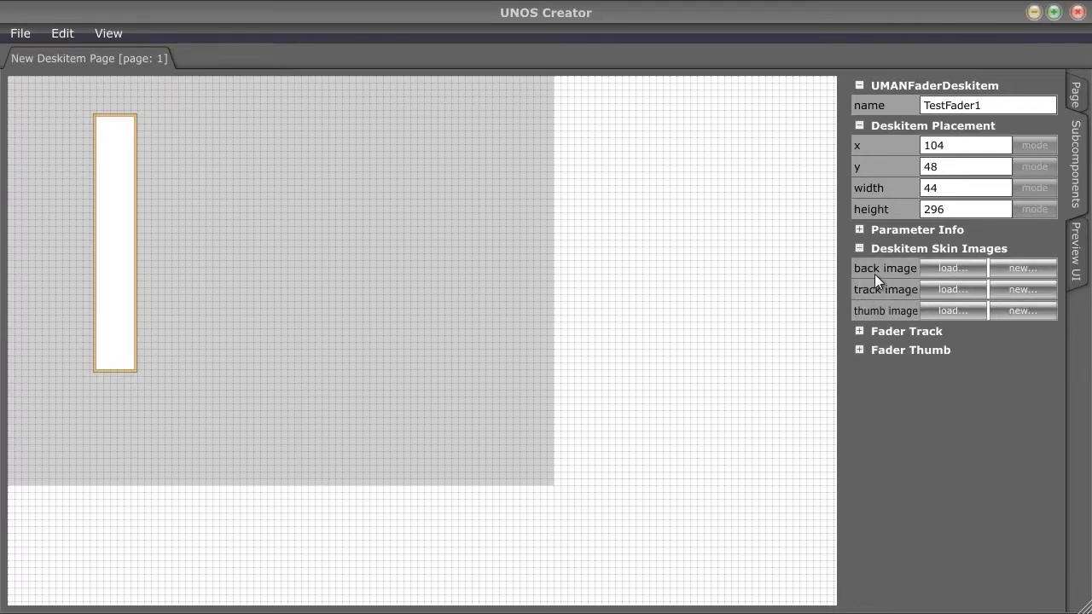
click(950, 268)
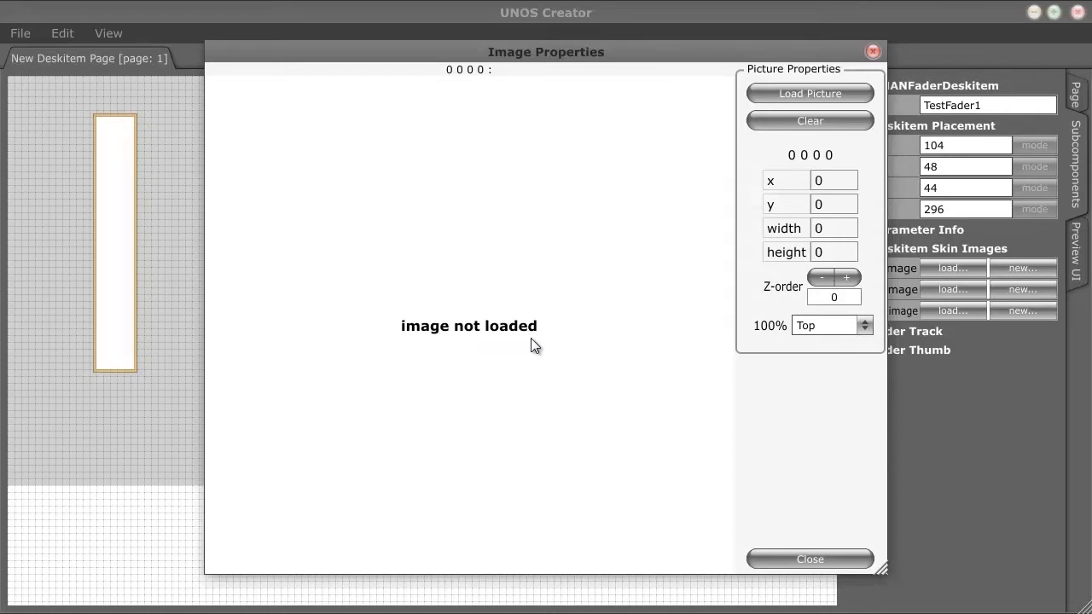
click(810, 95)
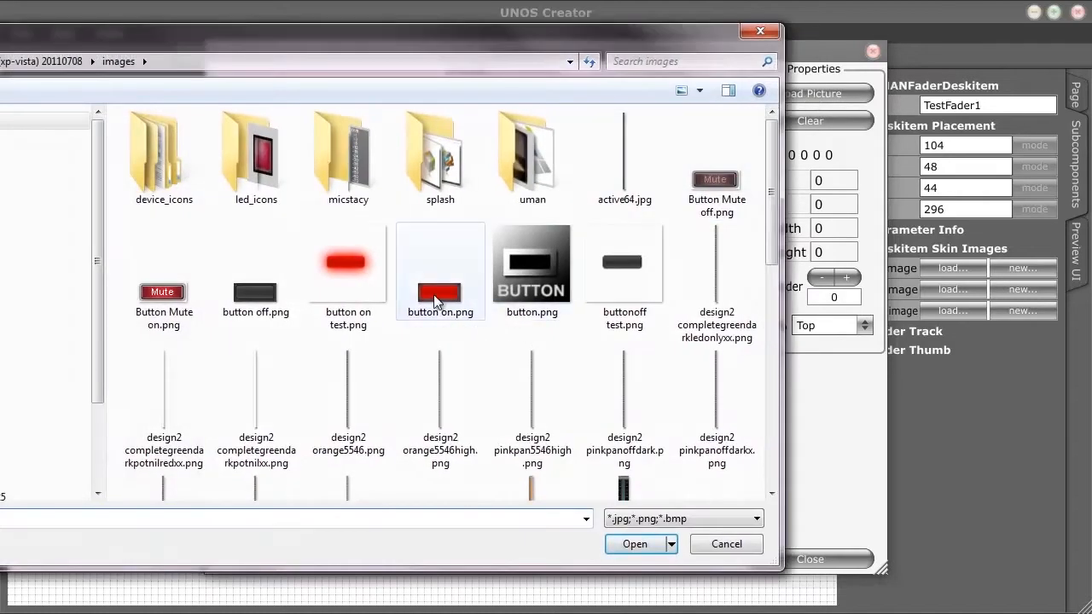
click(56, 64)
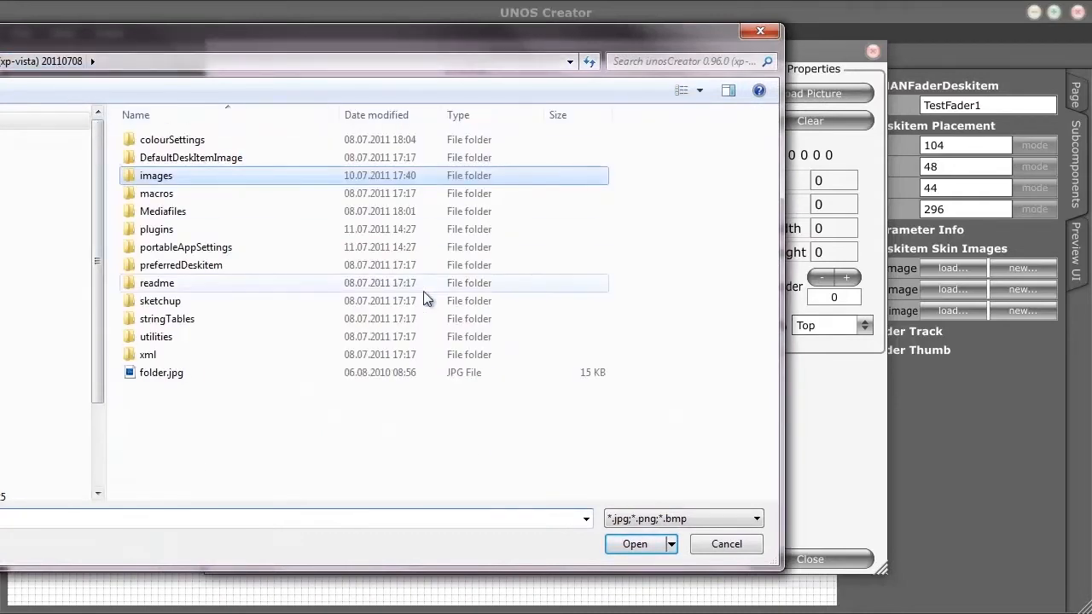
double_click(158, 177)
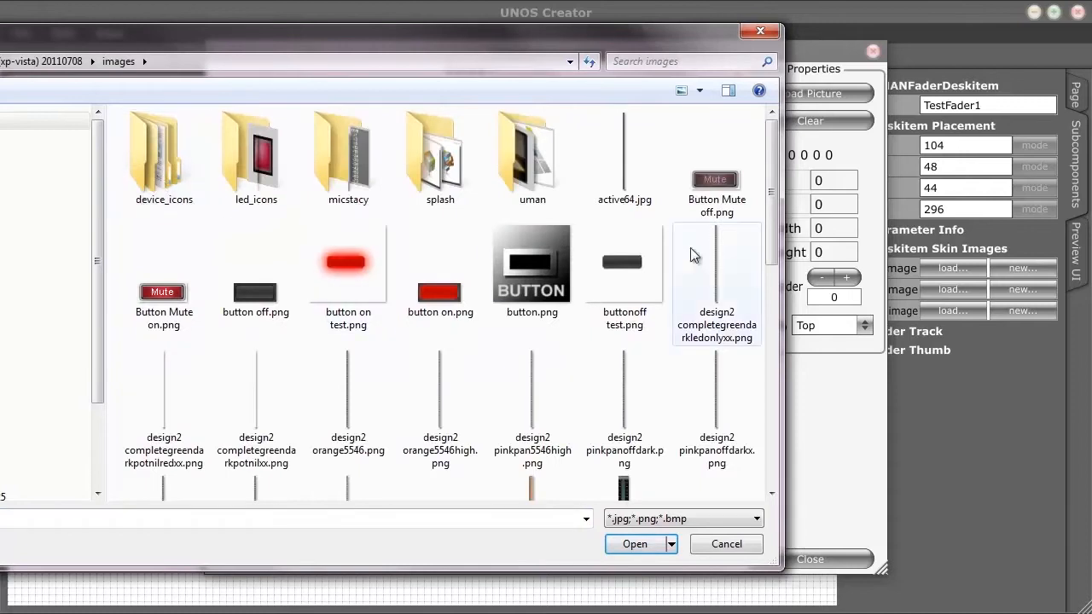
drag(766, 213, 782, 320)
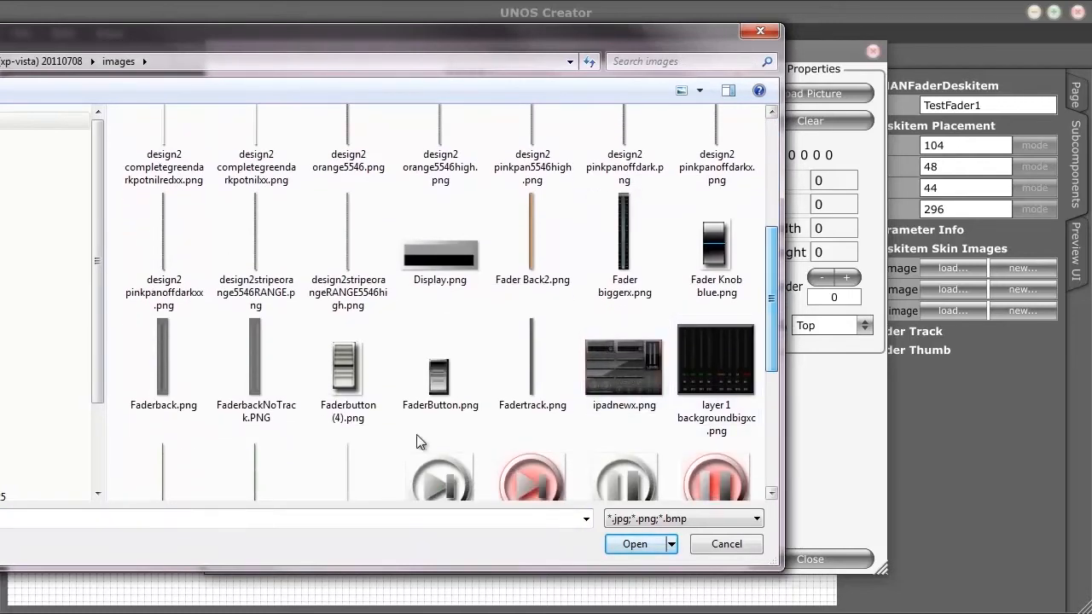
click(169, 379)
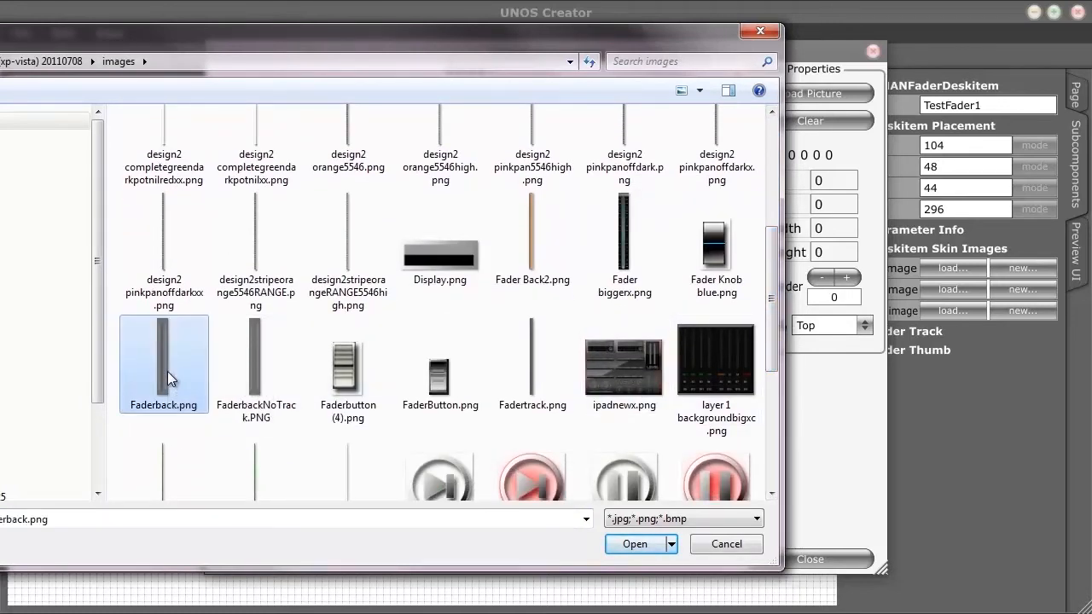
click(631, 544)
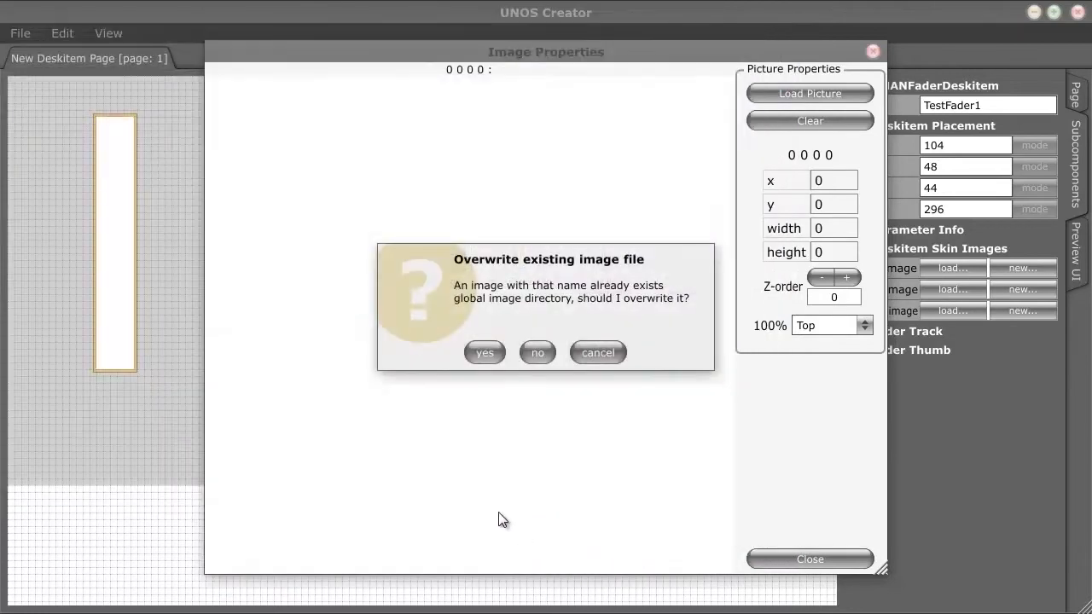
click(484, 353)
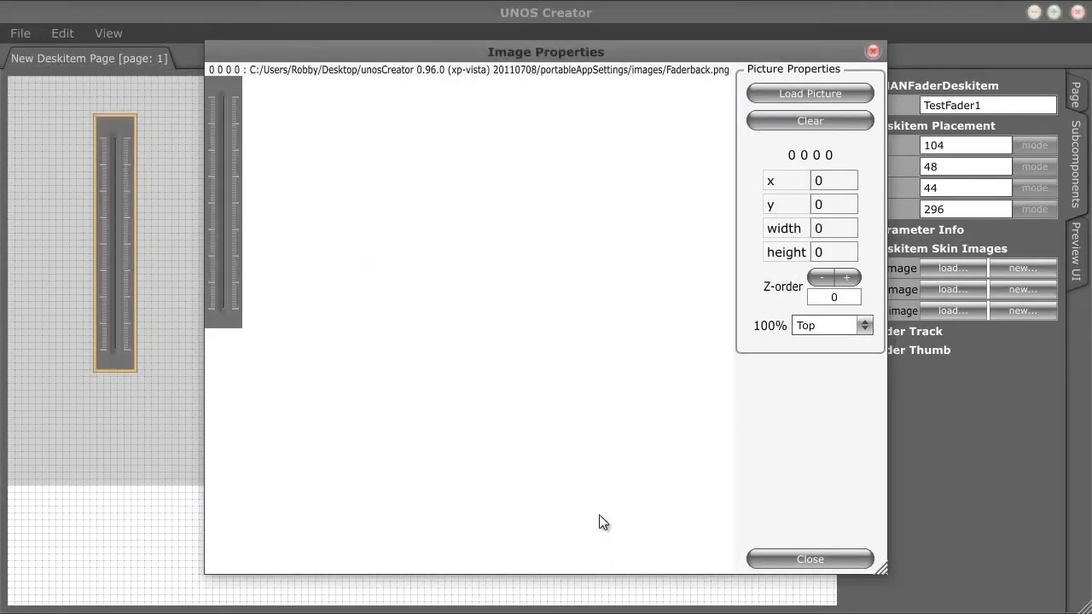
click(792, 564)
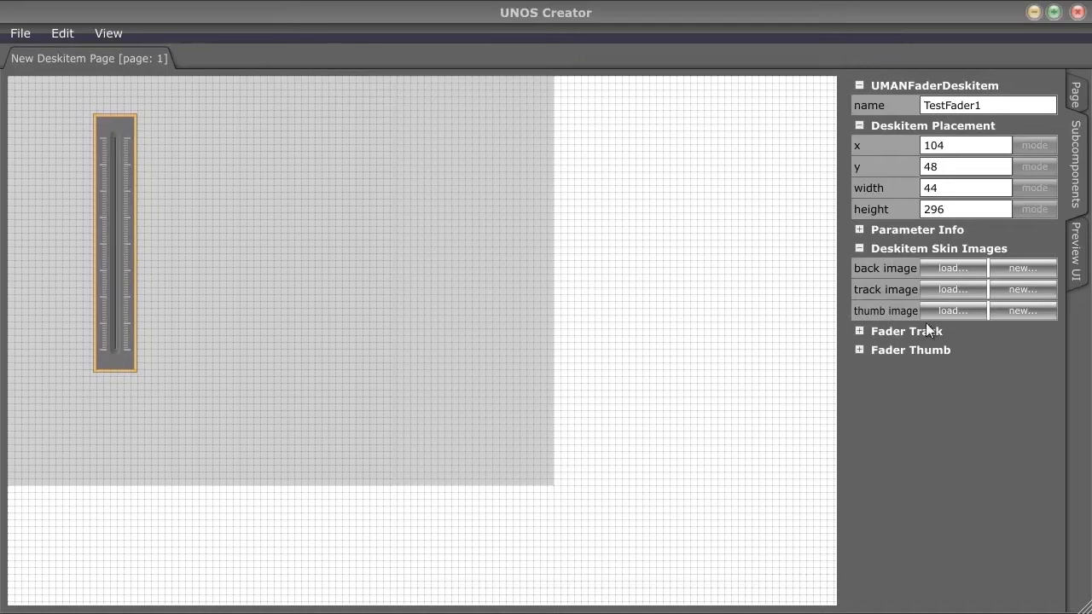
- Load Fadertrack.png as the fader's track image, overwriting the existing image file
click(938, 289)
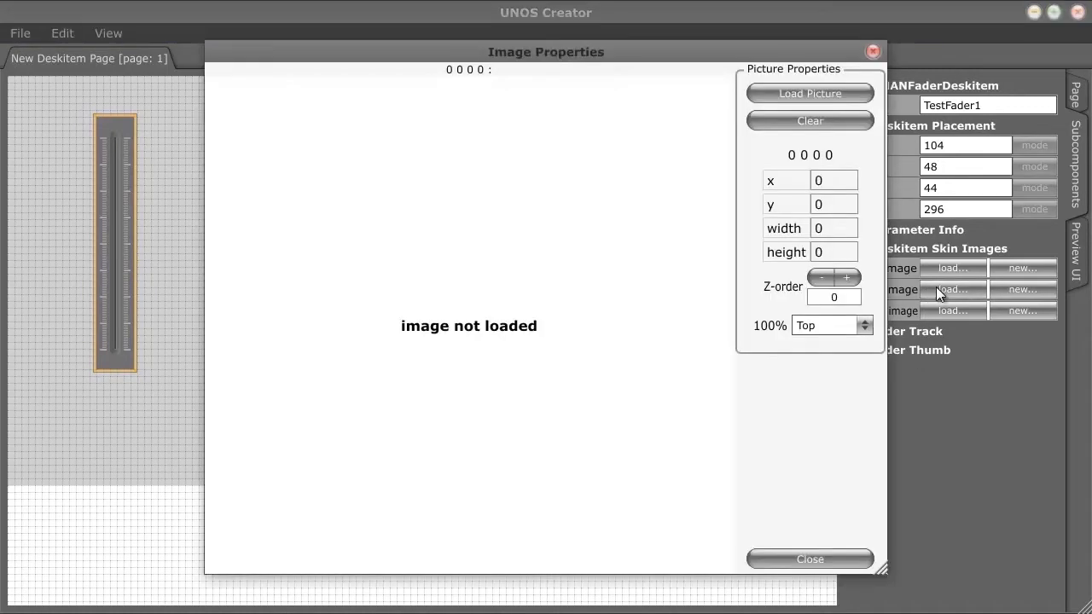
click(839, 94)
scroll(774, 264, down, 3)
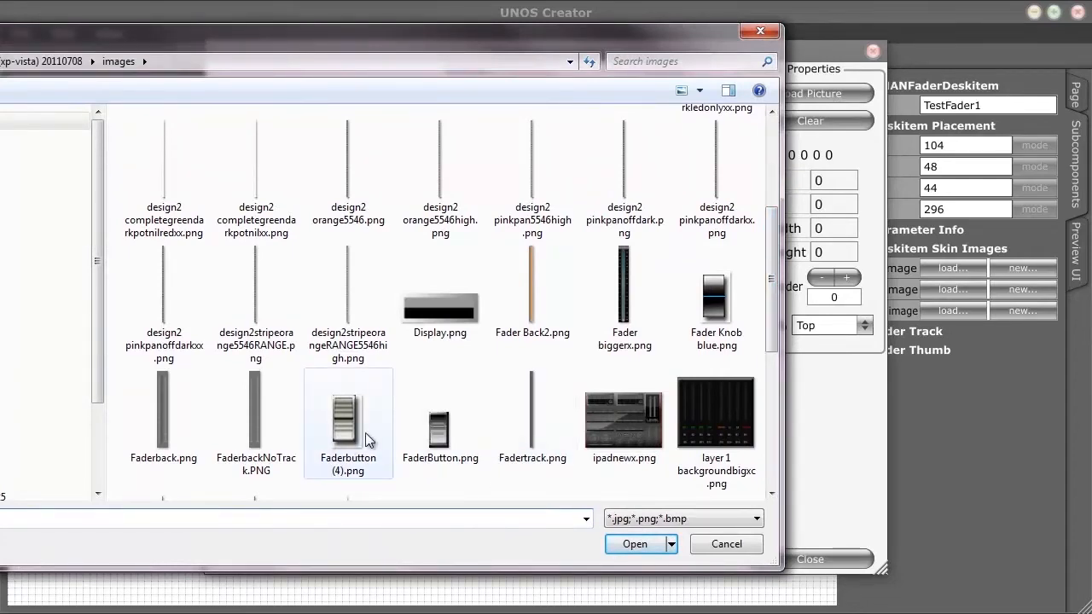
click(539, 430)
click(611, 542)
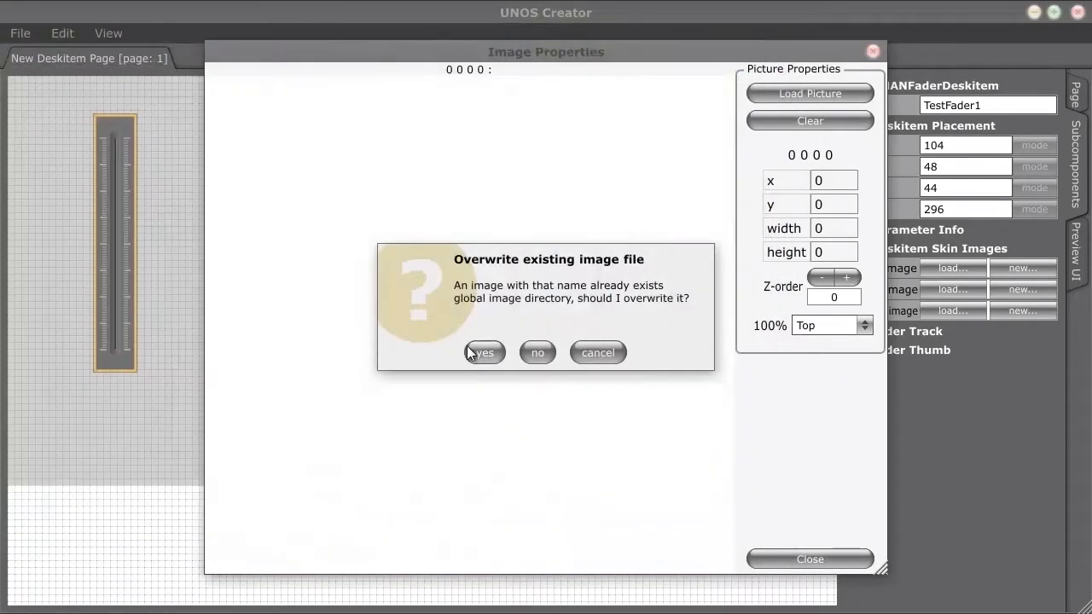
click(477, 352)
click(768, 558)
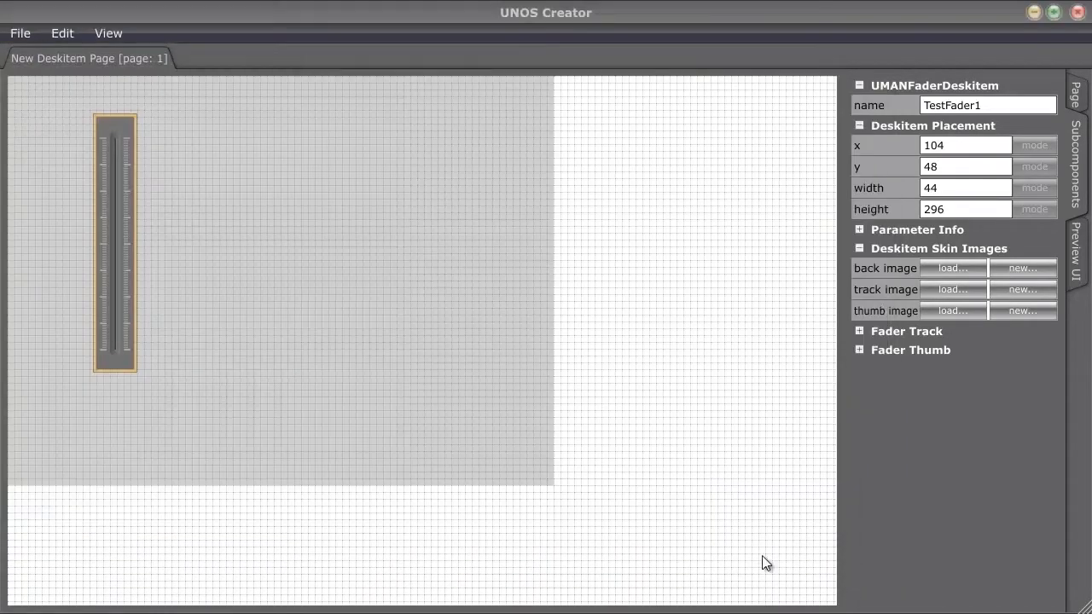
- Load FaderButton.png as the fader's thumb image, overwriting the existing image file
click(951, 311)
click(778, 97)
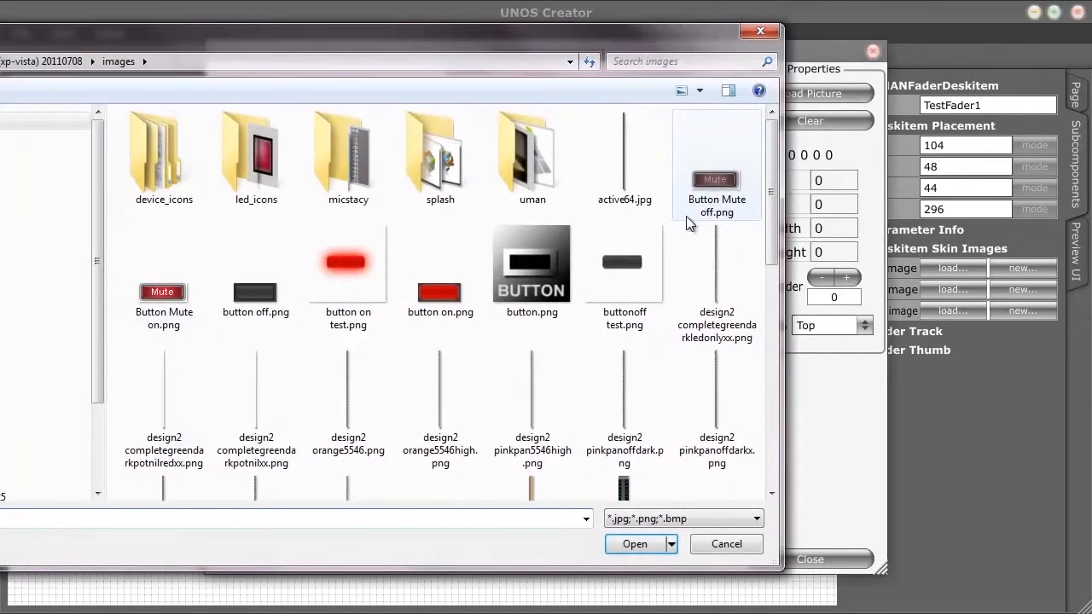
drag(764, 201, 769, 327)
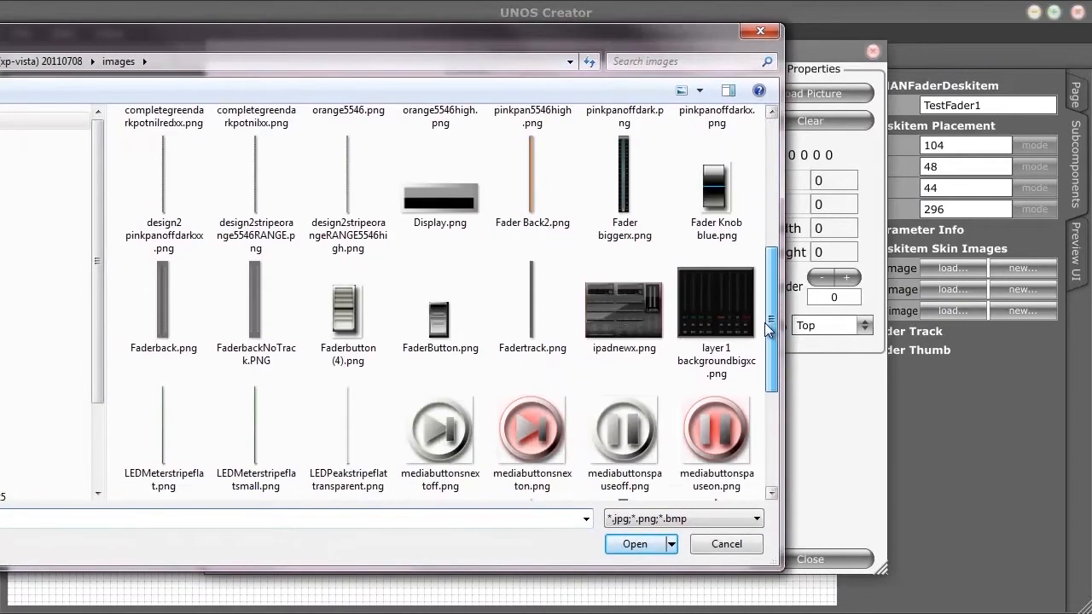
click(431, 316)
click(630, 544)
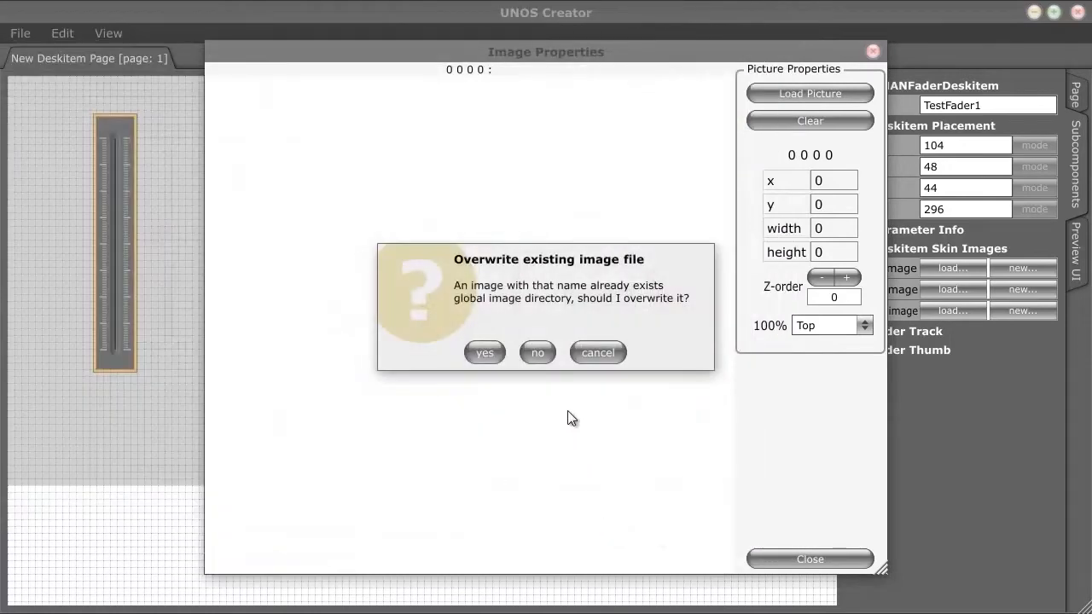
click(484, 352)
click(782, 556)
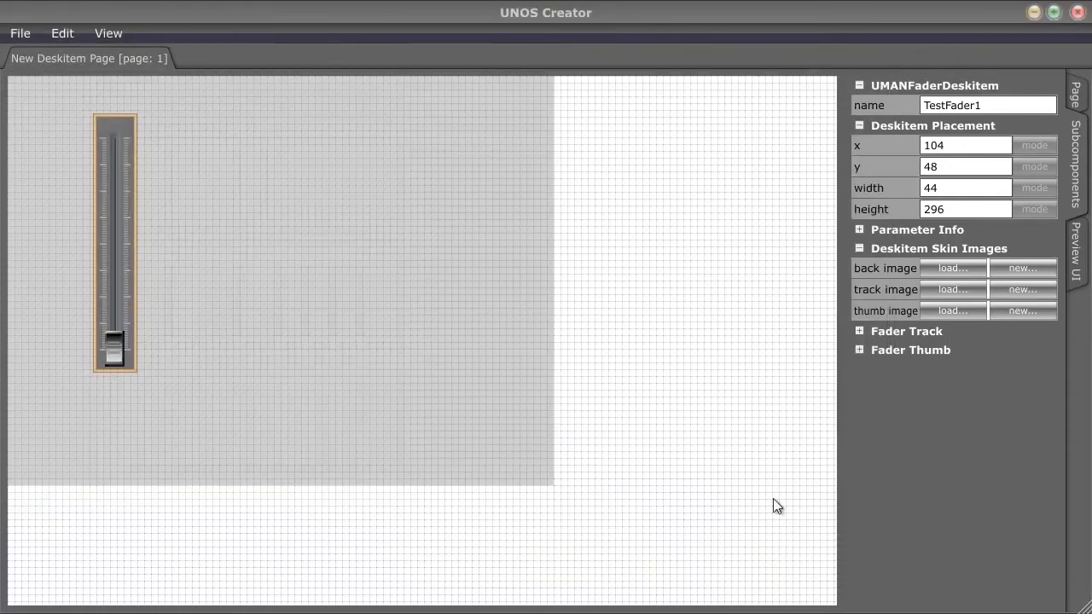
- Preview the interface, try moving the fader thumb, and return to the fader's properties
click(1077, 256)
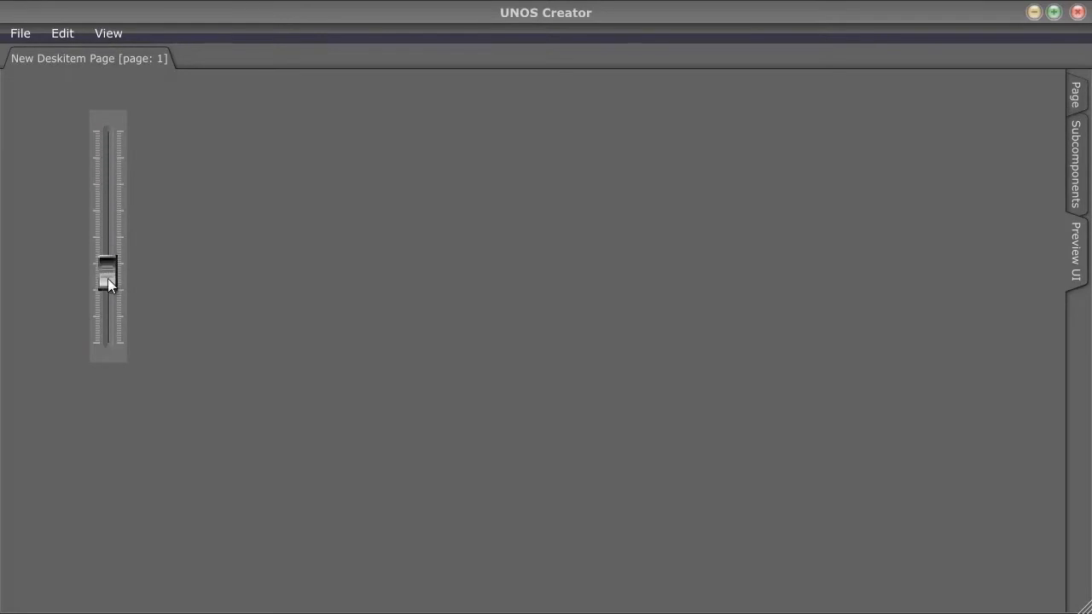
drag(108, 280, 112, 271)
click(1075, 171)
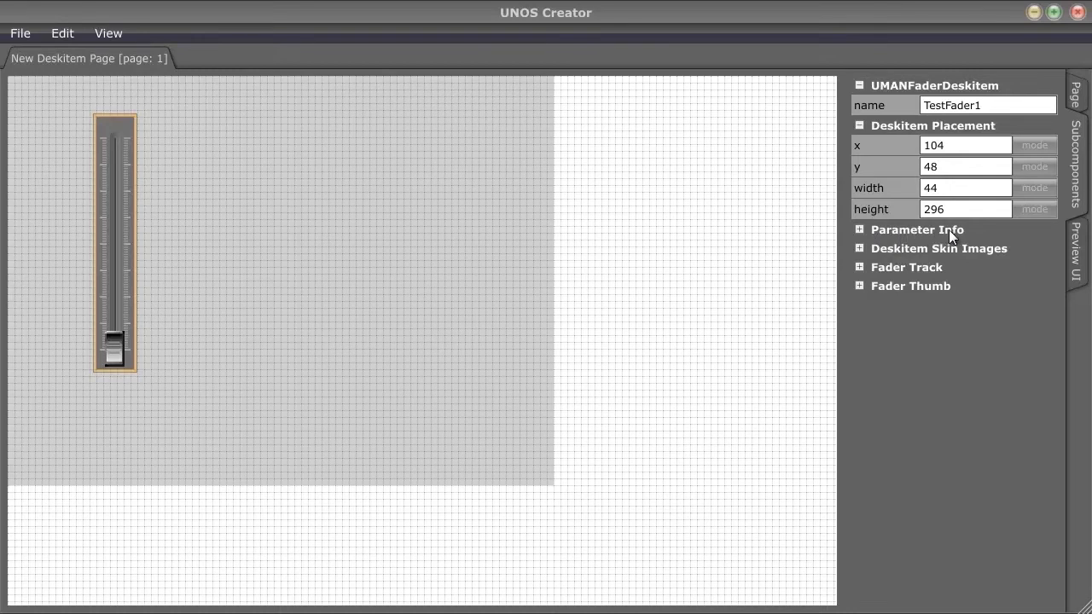
- Start choosing a parameter for the fader, with subnet 192.168.178.0 and device 192.168.178.75
click(859, 229)
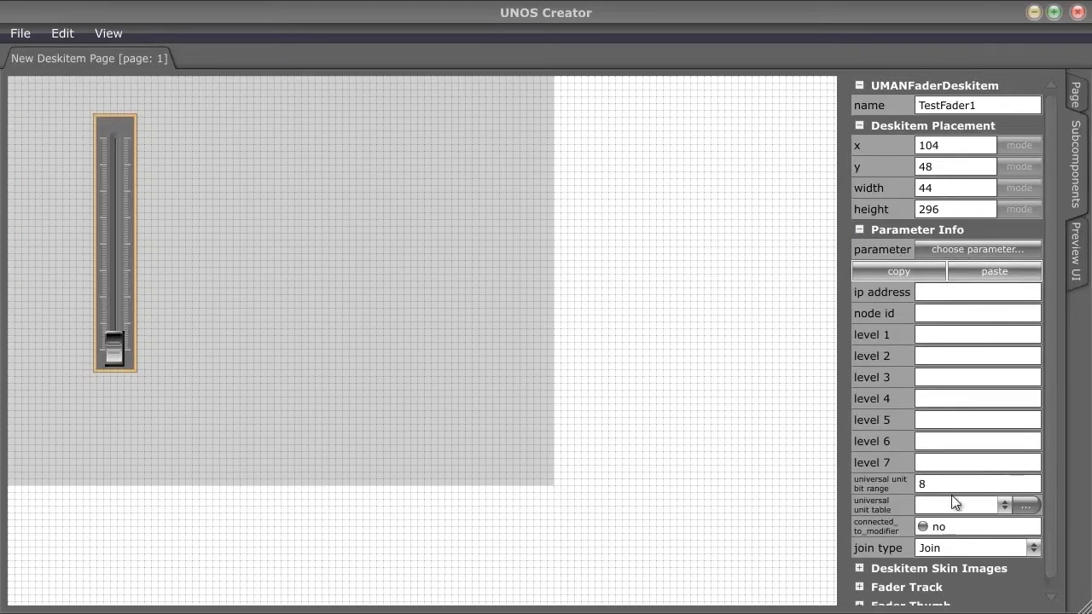
click(954, 248)
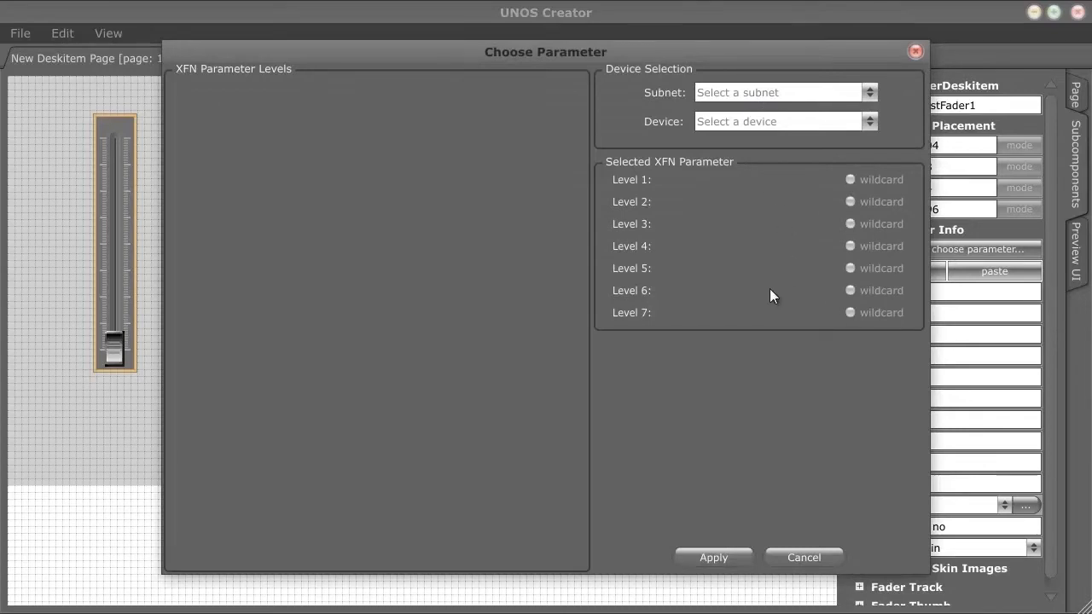
click(742, 92)
click(744, 115)
click(755, 124)
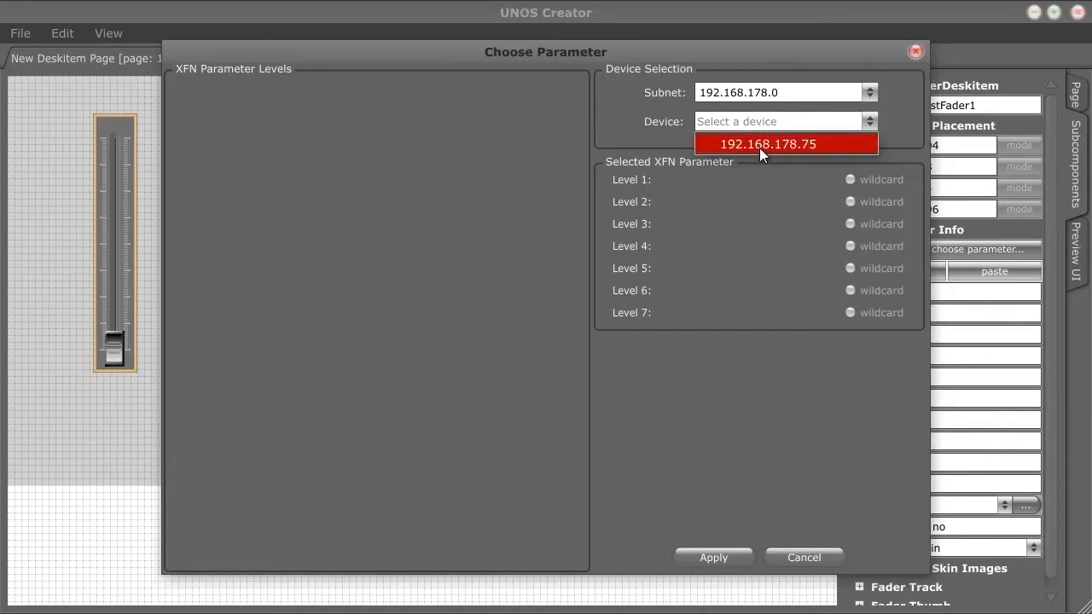
click(762, 145)
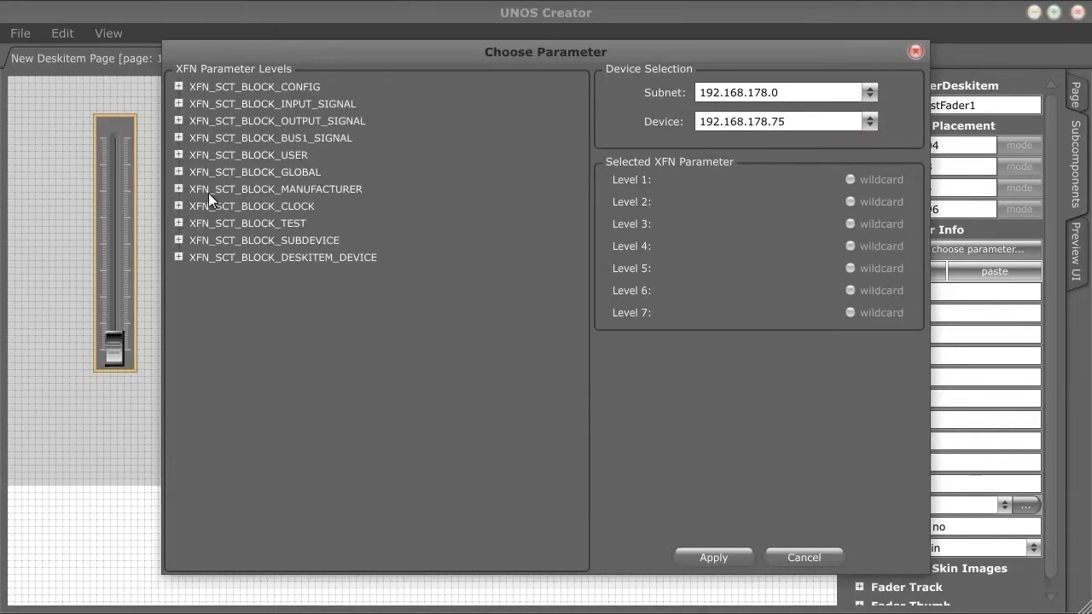
- Link the fader to XFN_SCT_BLOCK_INPUT_SIGNAL, XFN_SCT_TYPE_AUDIO, Input 1, XFN_PRM_BLOCK_DIGITAL_GAIN, 1, XFN_PTYPE_LEVEL_GAIN, 1, and apply the choice
click(178, 104)
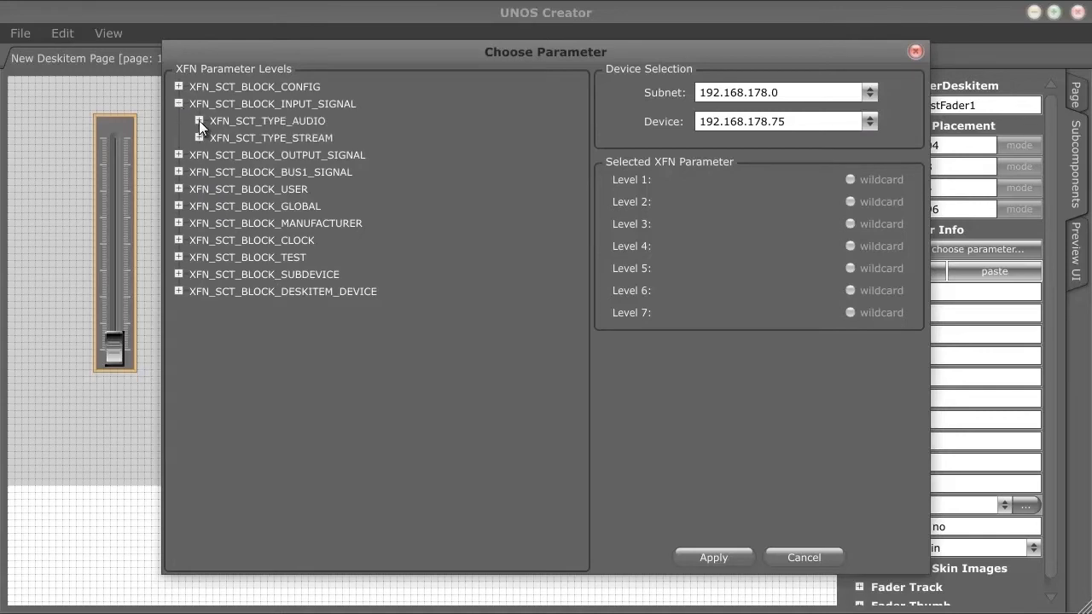
click(199, 120)
click(219, 137)
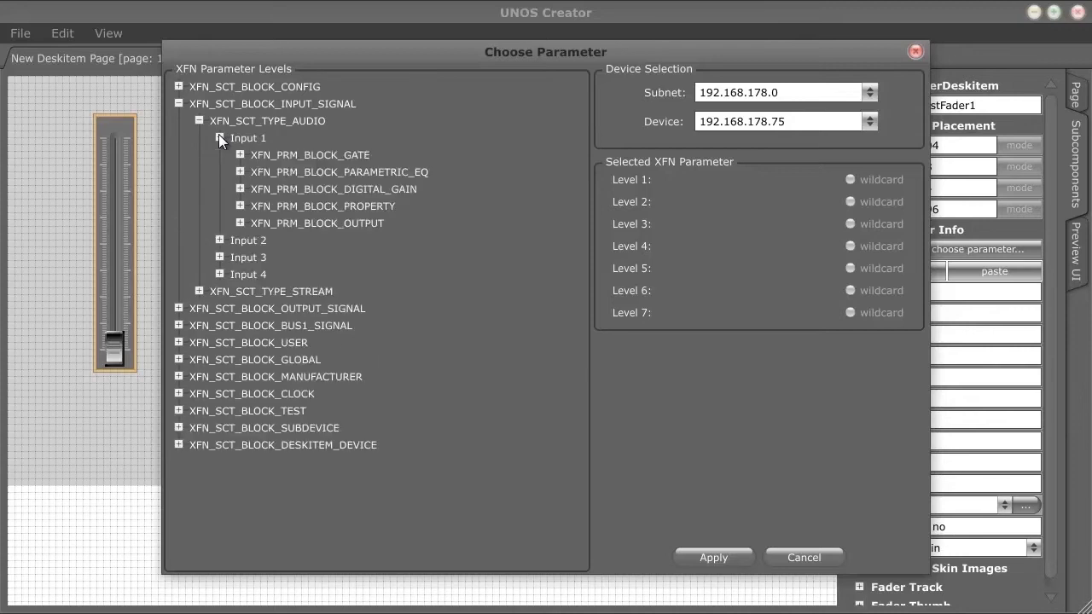
click(240, 188)
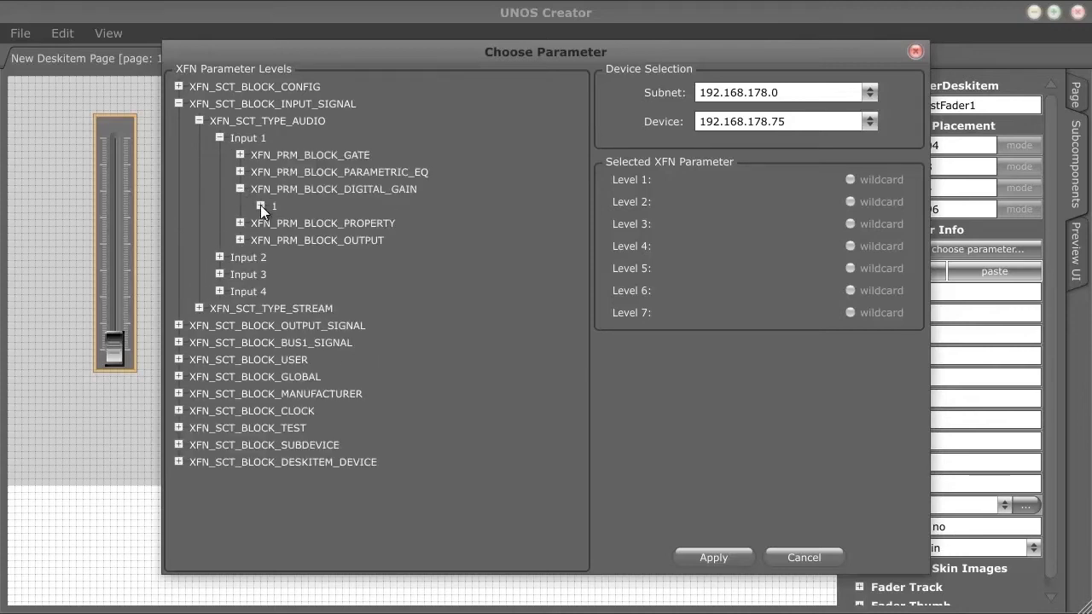
click(260, 205)
click(282, 223)
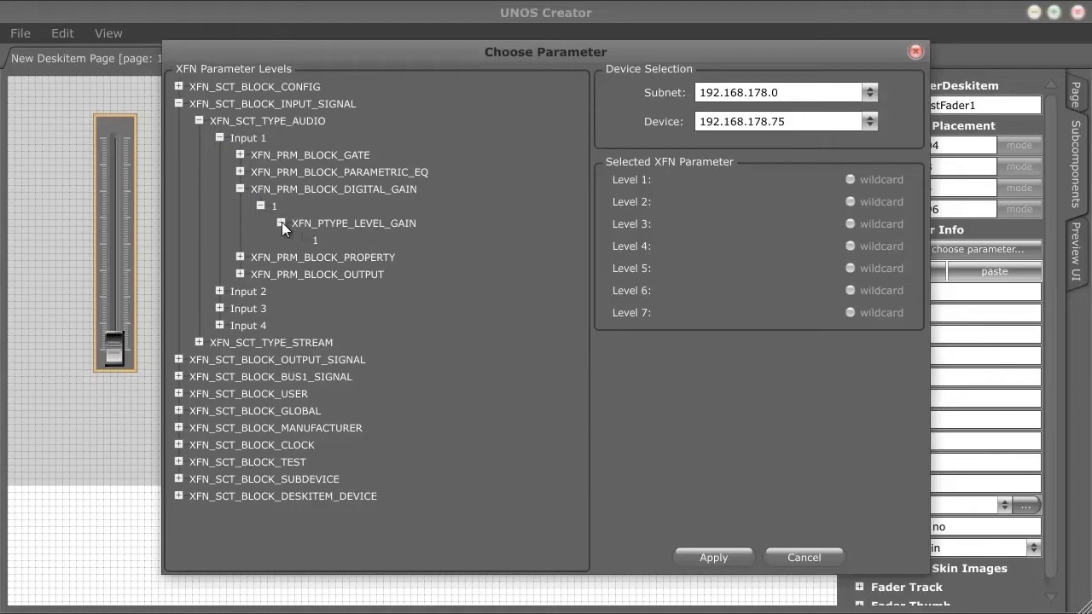
click(314, 240)
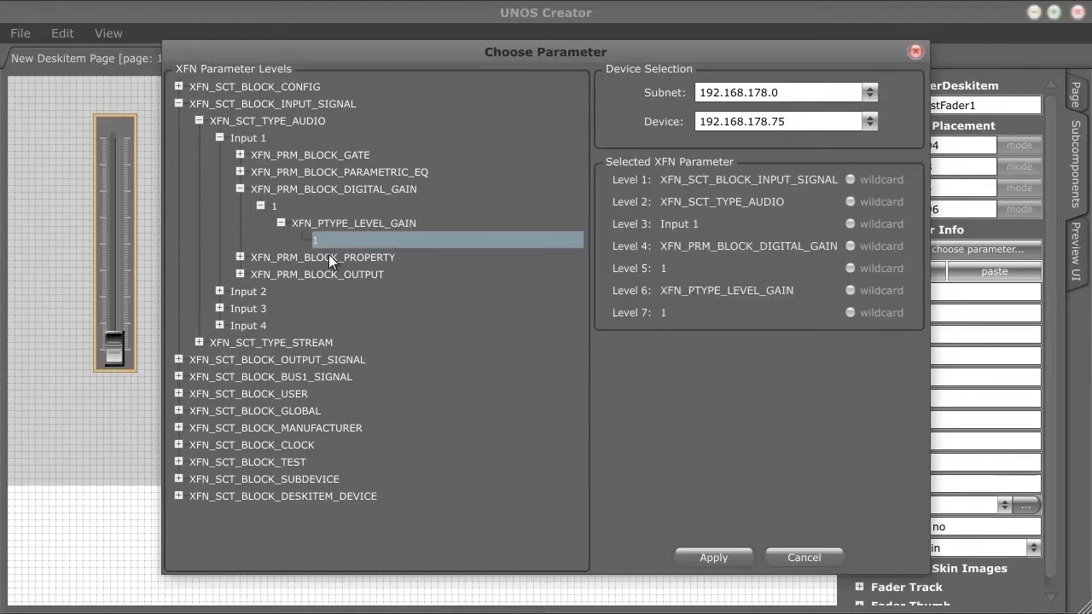
click(701, 557)
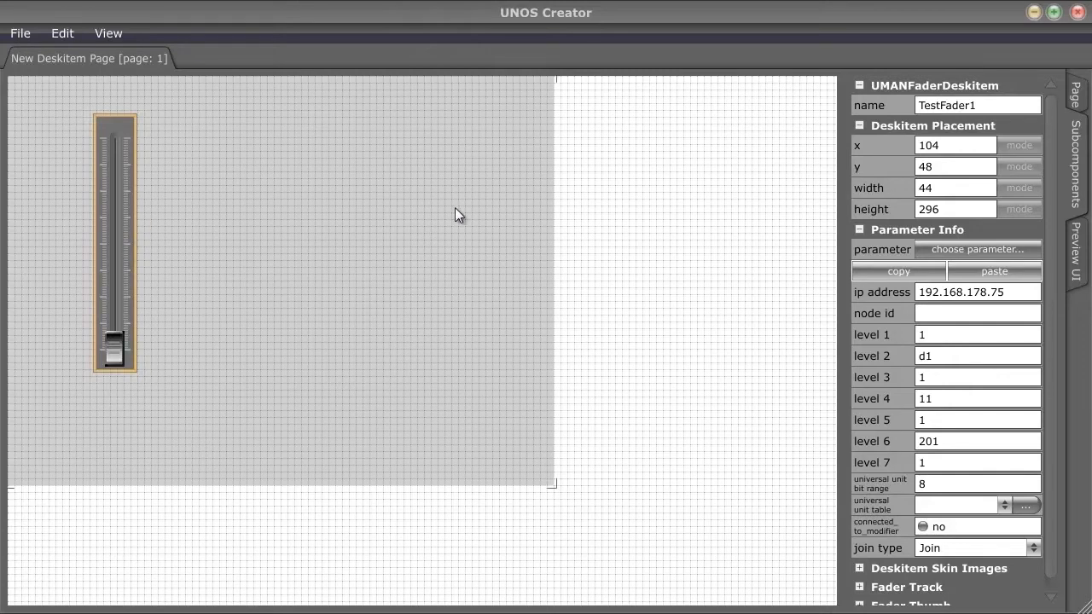
- Test lowering TestFader1 in the preview with the window narrowed beside the device's mixer panel, and return to full-size editing
click(1079, 262)
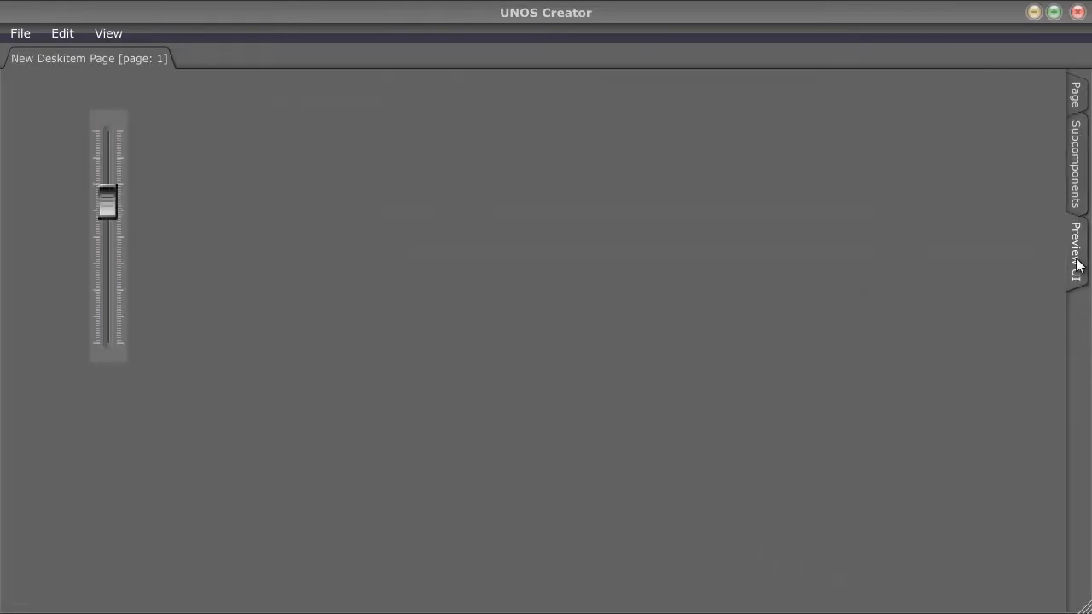
drag(1083, 606, 394, 546)
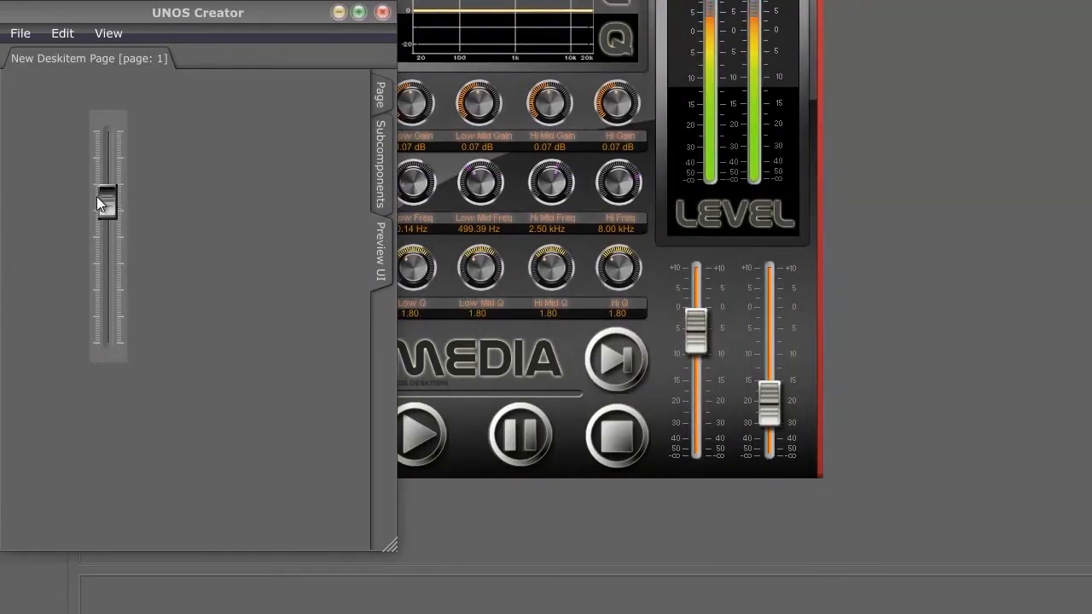
drag(96, 196, 126, 256)
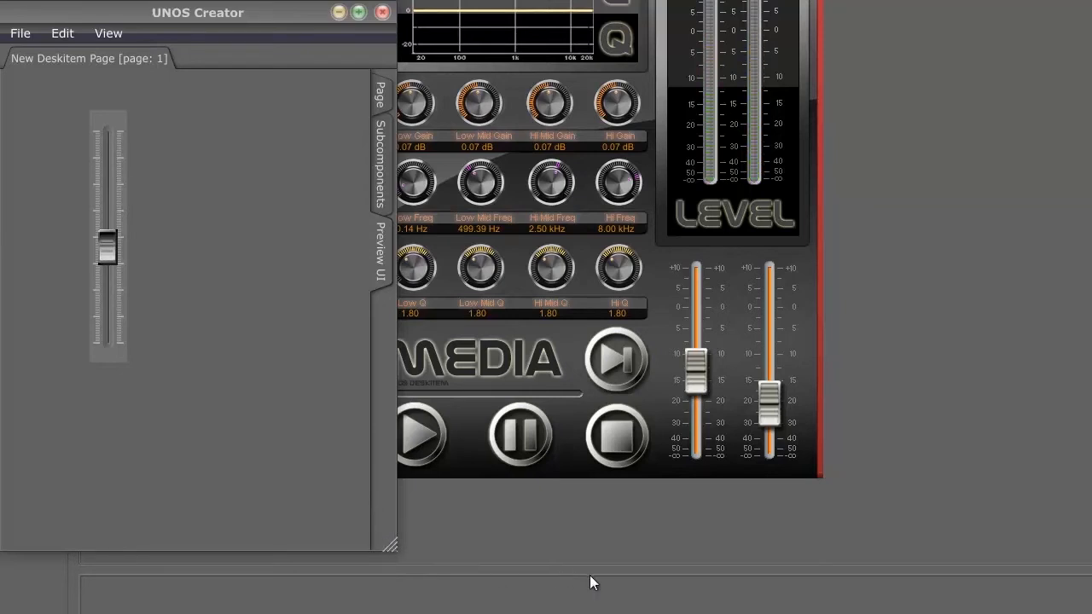
drag(390, 545, 1084, 606)
click(1070, 182)
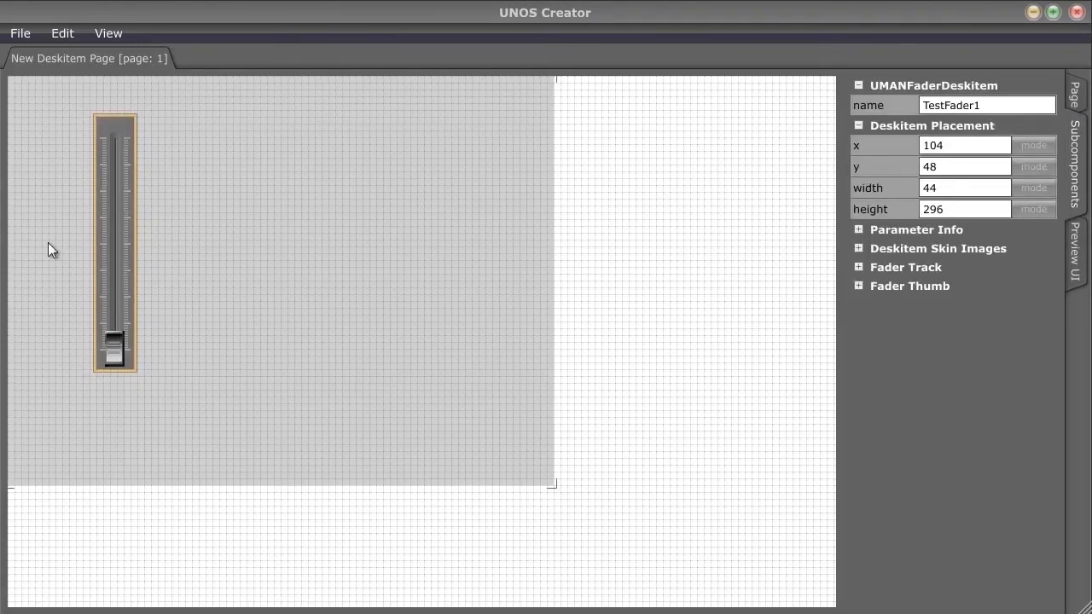
- Copy TestFader1, paste it into the application window, and place the duplicate beside the original at x 184, y 48
right_click(119, 242)
click(167, 323)
right_click(195, 276)
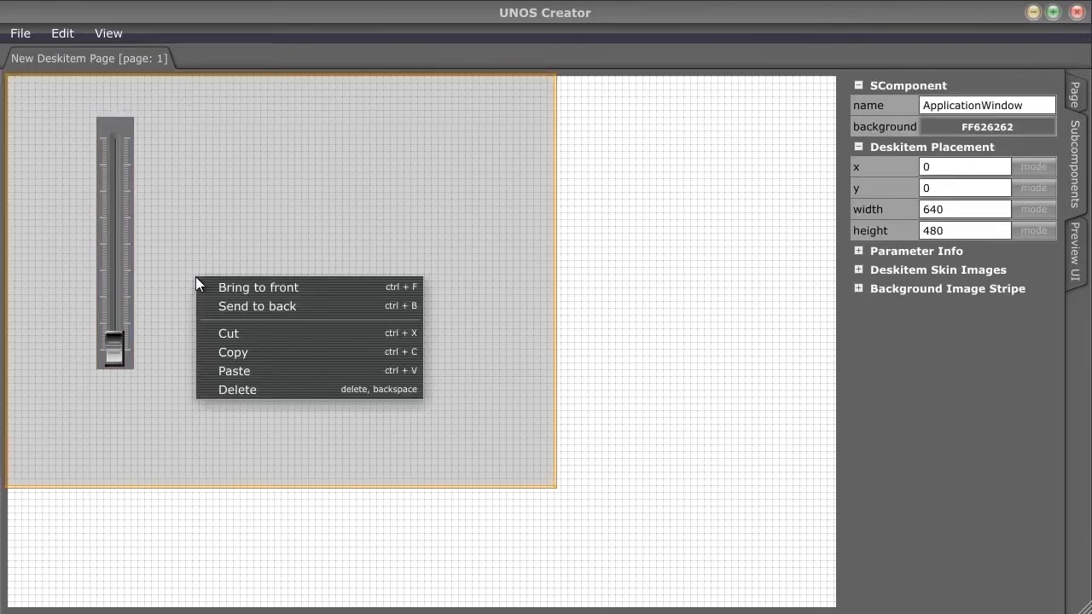
click(247, 371)
drag(155, 276, 200, 277)
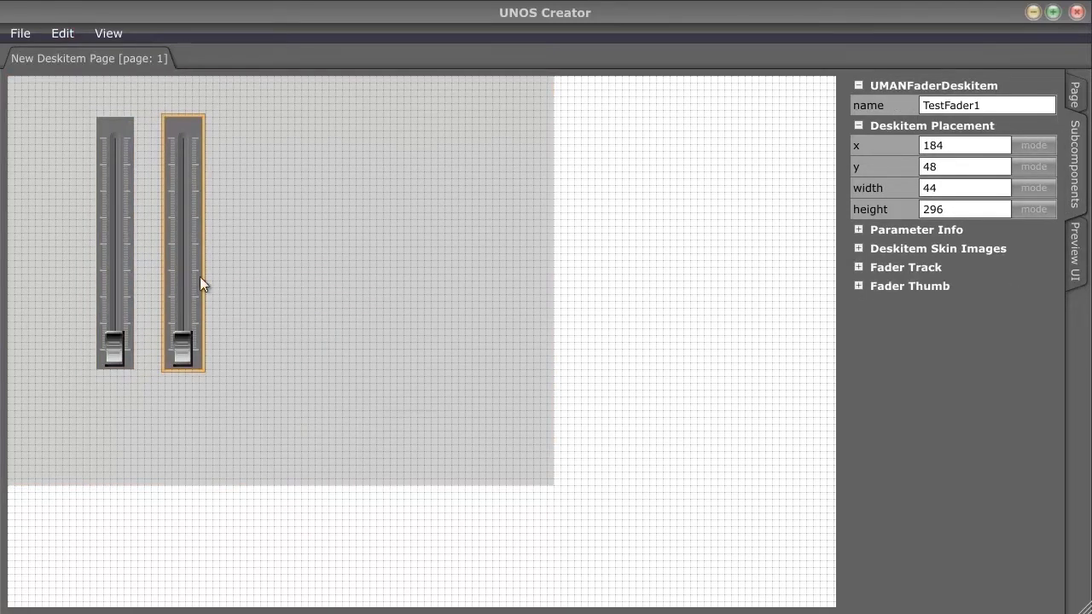
- Rename the duplicated fader as TestFader2
click(994, 103)
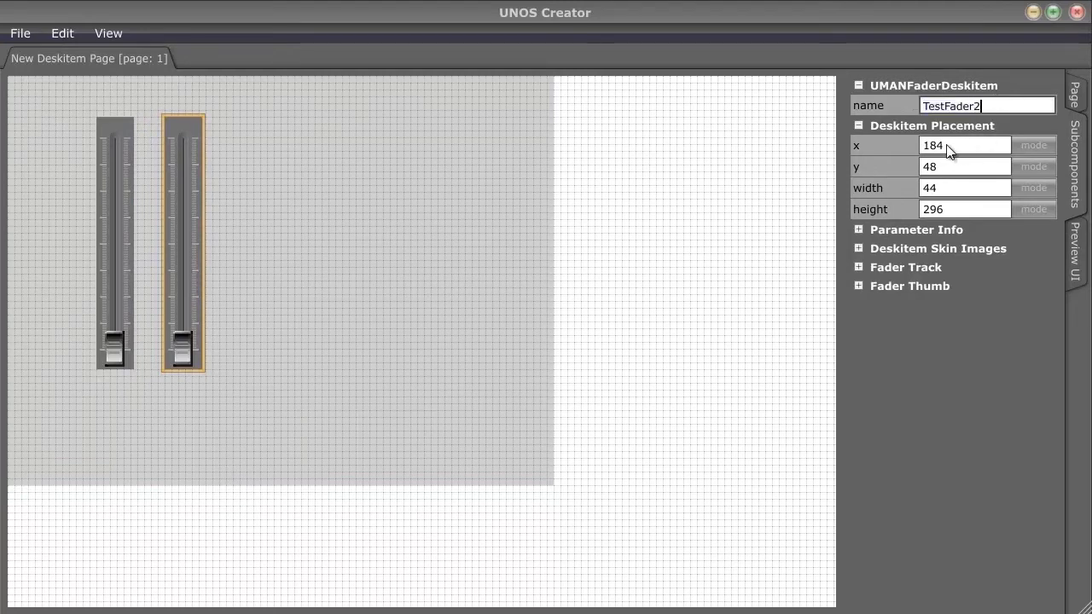
key(BackSpace)
text(2)
key(Return)
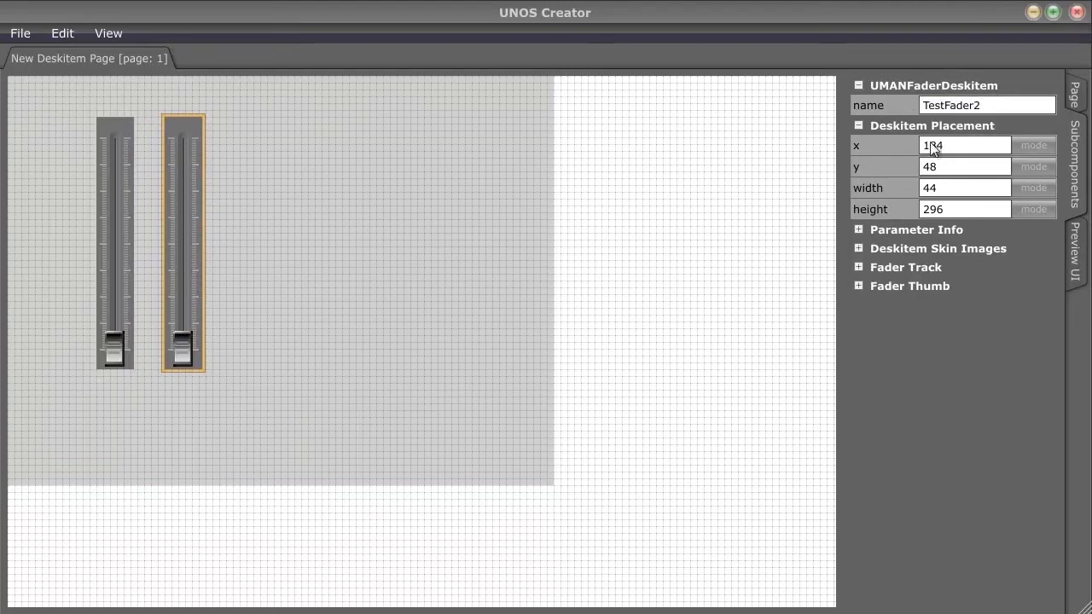
- Set level 3 of TestFader2's parameter info to 2 so that it addresses Input 2
click(856, 237)
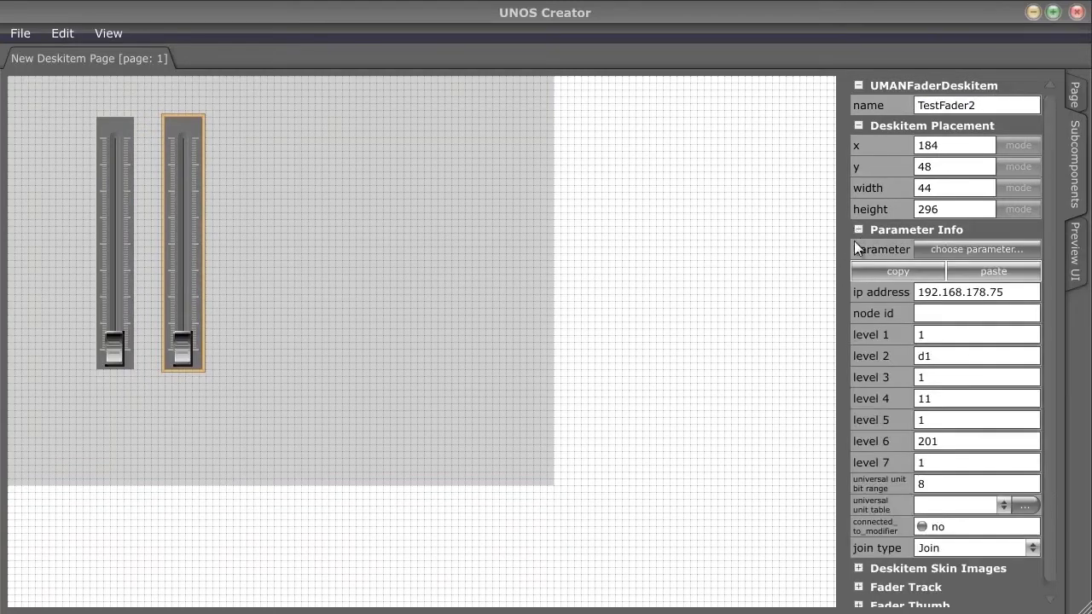
click(926, 380)
key(BackSpace)
text(2)
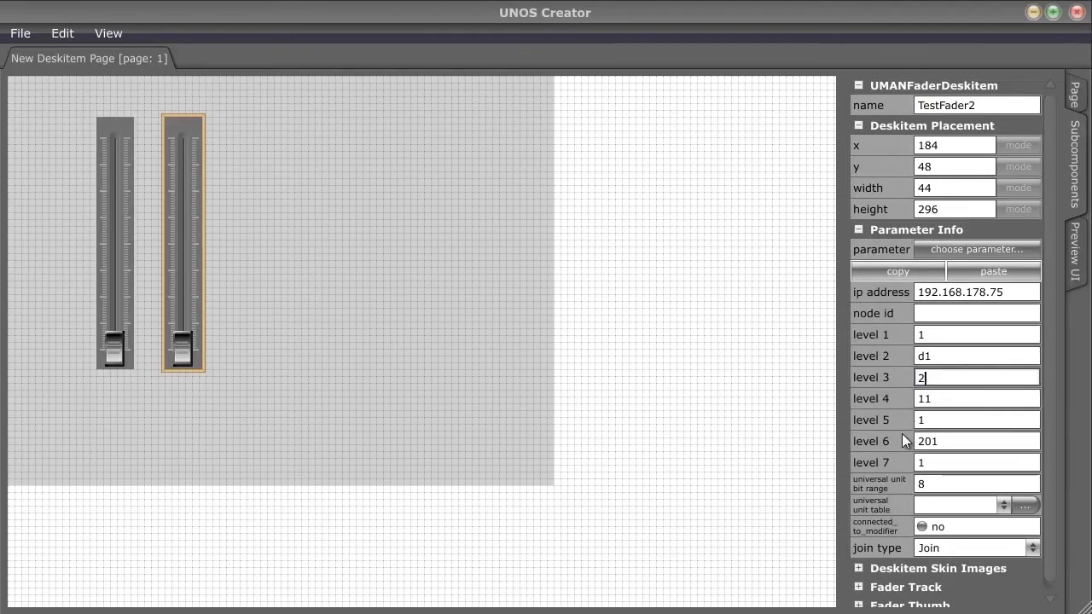
key(Return)
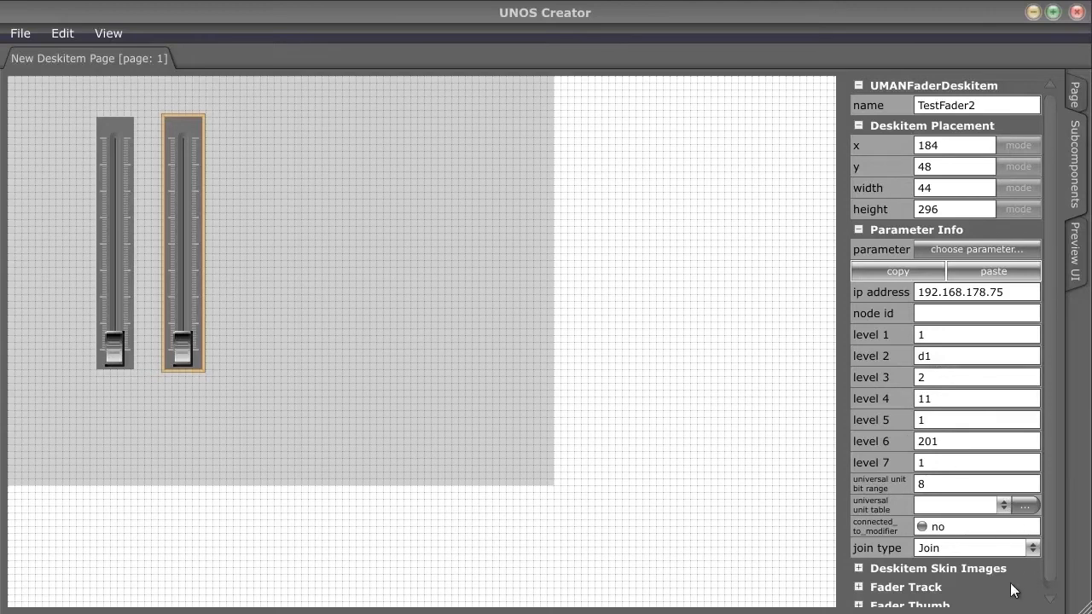
- Preview the interface, try raising the second fader's thumb, and return to the fader's properties
click(1073, 273)
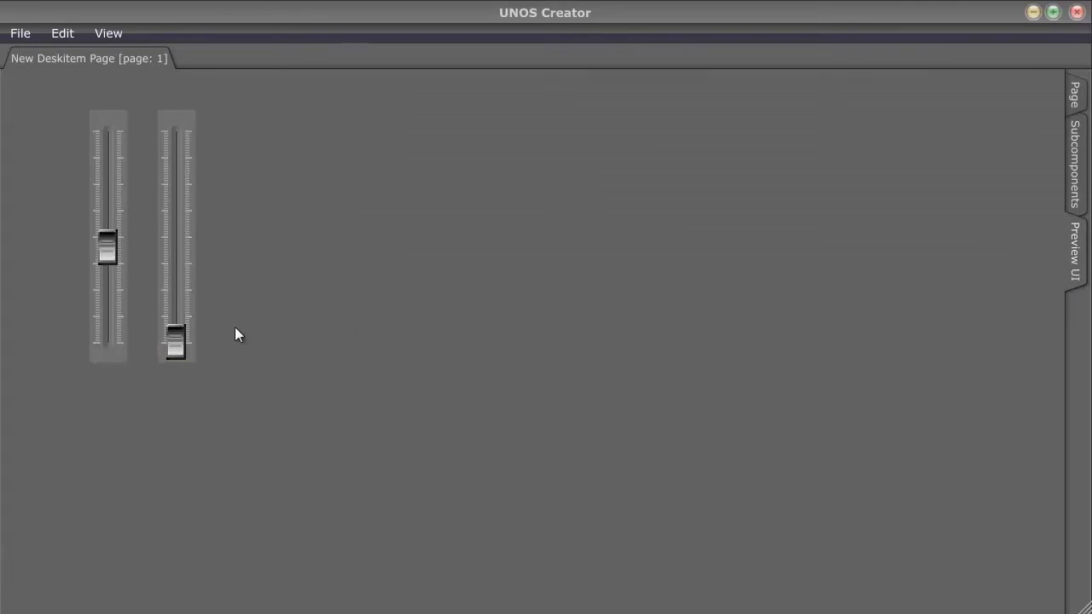
drag(178, 322, 176, 223)
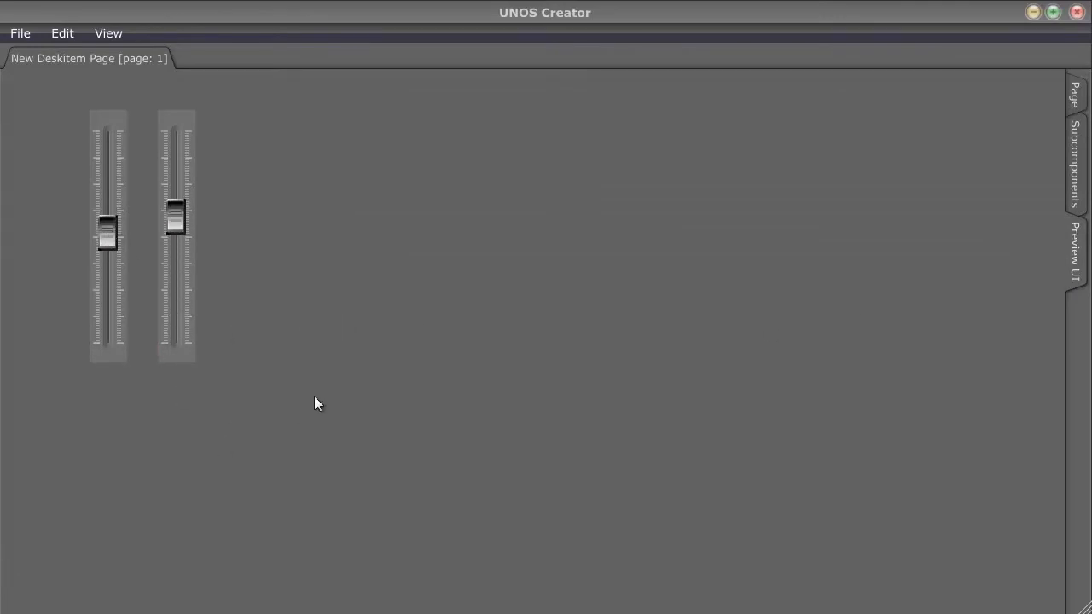
click(1075, 183)
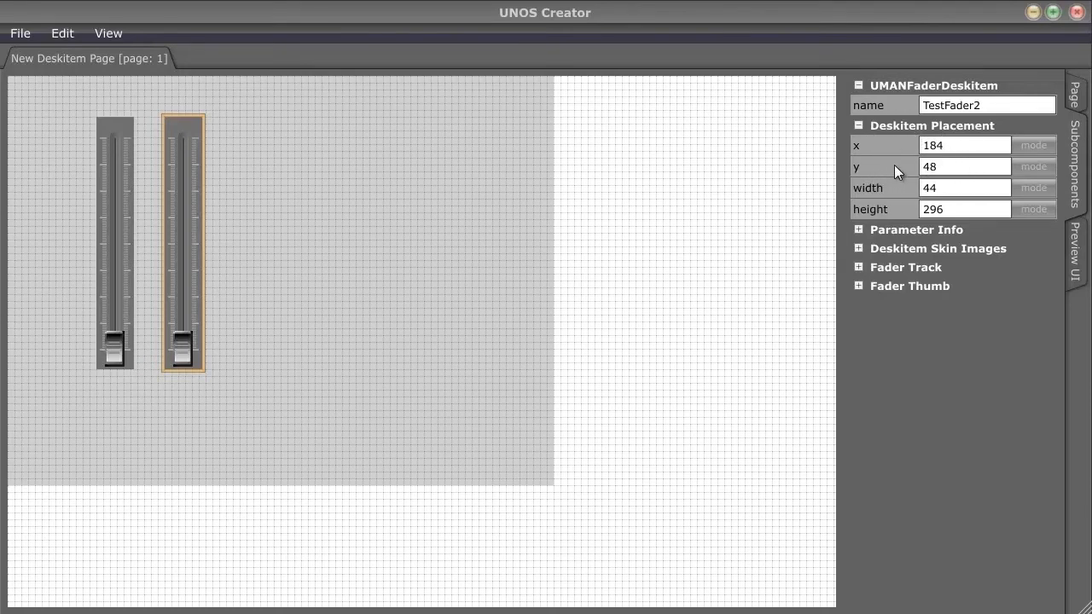
- Try moving TestFader2 to an x position of 284
click(947, 146)
click(931, 145)
key(BackSpace)
text(2)
click(959, 170)
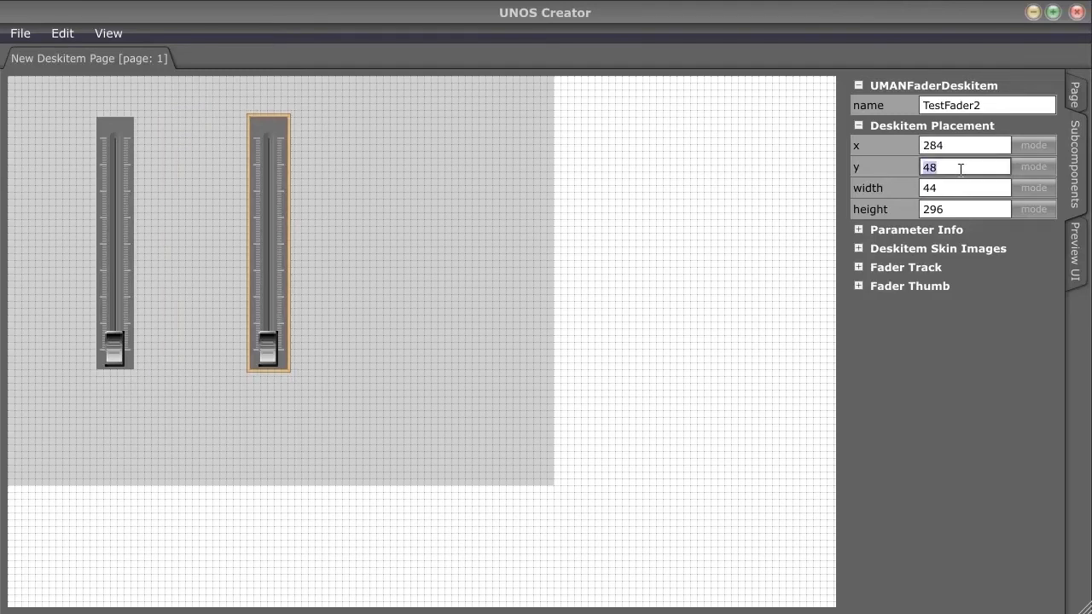
- Set TestFader2's x position back to 184
click(932, 145)
key(Right)
key(BackSpace)
text(1)
click(953, 167)
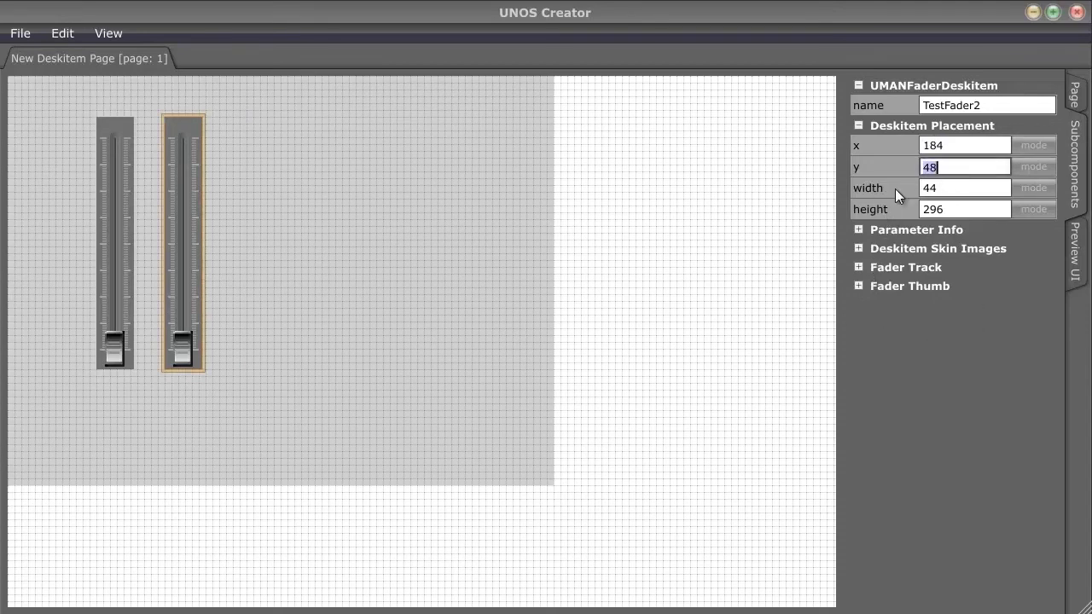
- Try widening TestFader2 by setting its width to 56 and stretching its side edge to a width of 168
click(952, 206)
click(940, 189)
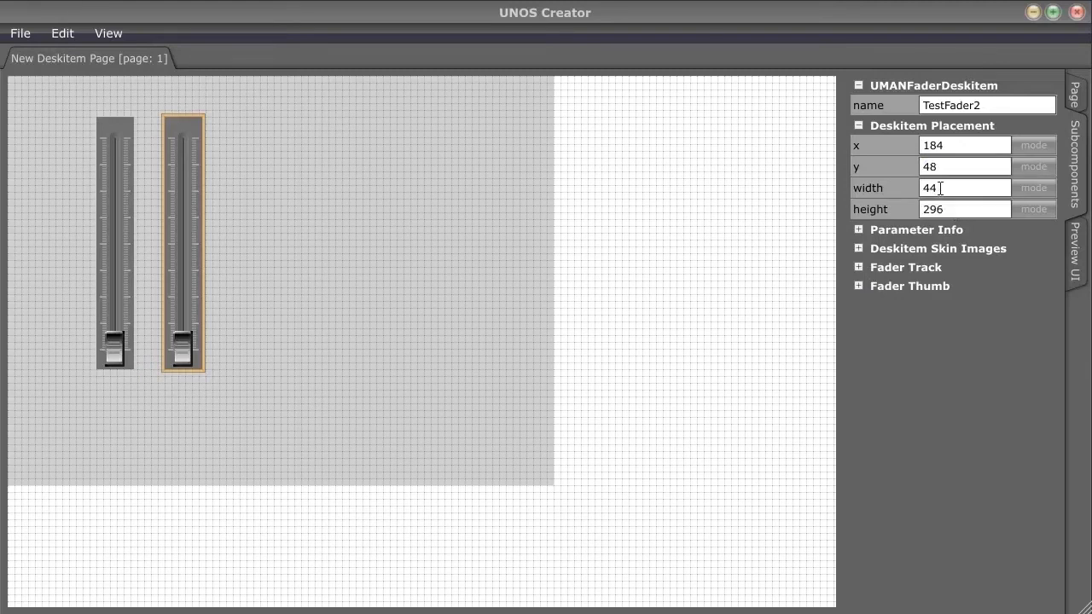
text(56)
key(Return)
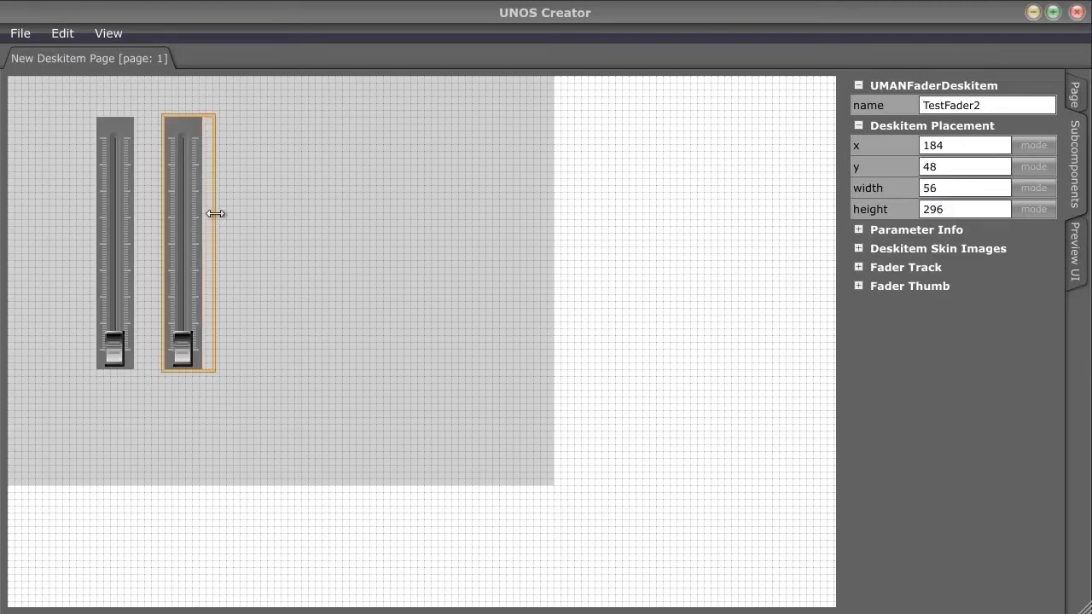
drag(215, 213, 311, 214)
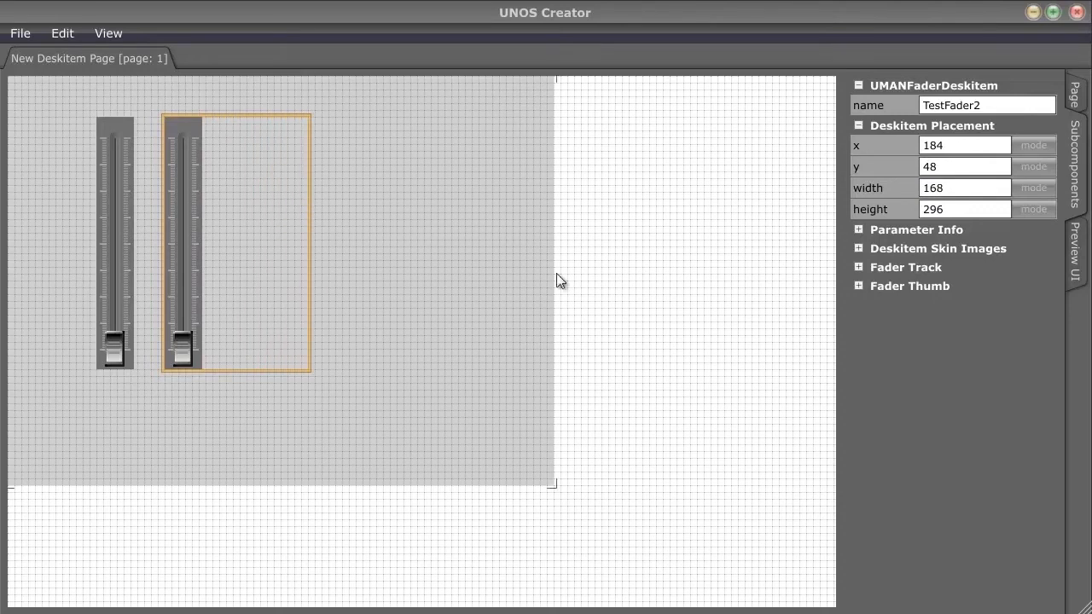
- Select TestFader2 again and set its width back to 44
click(125, 211)
click(182, 213)
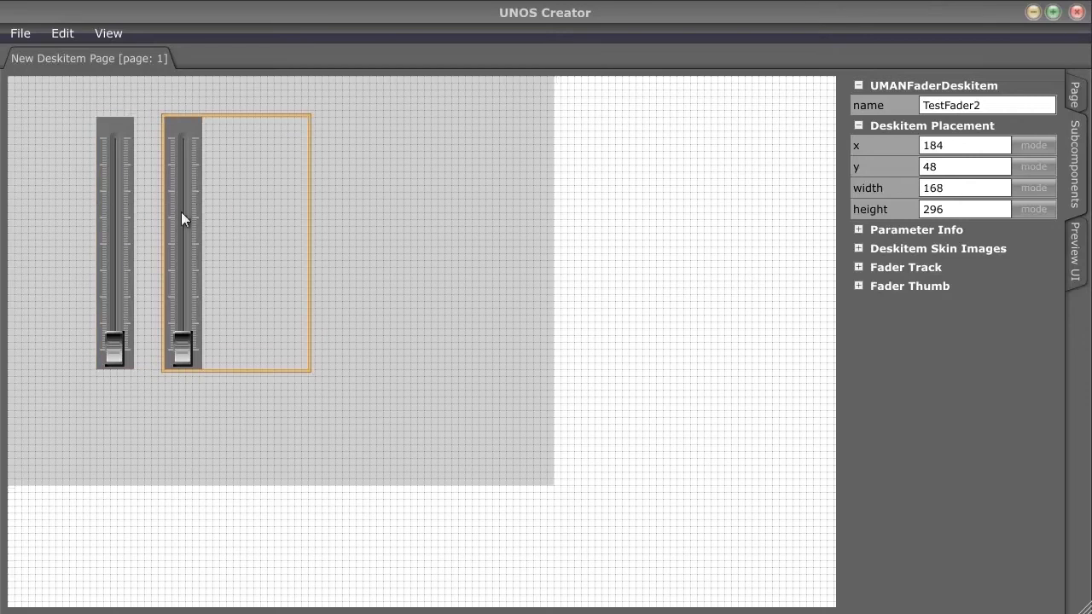
double_click(945, 188)
text(44)
key(Tab)
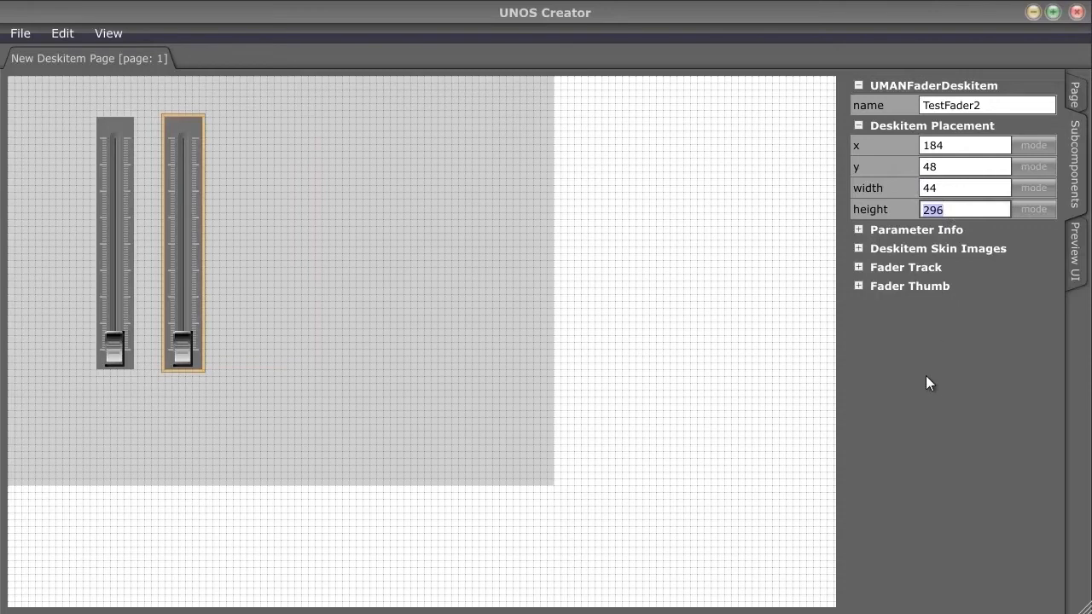
- Show TestFader2's fader track and fader thumb settings, and shift the fader to x 200
click(859, 267)
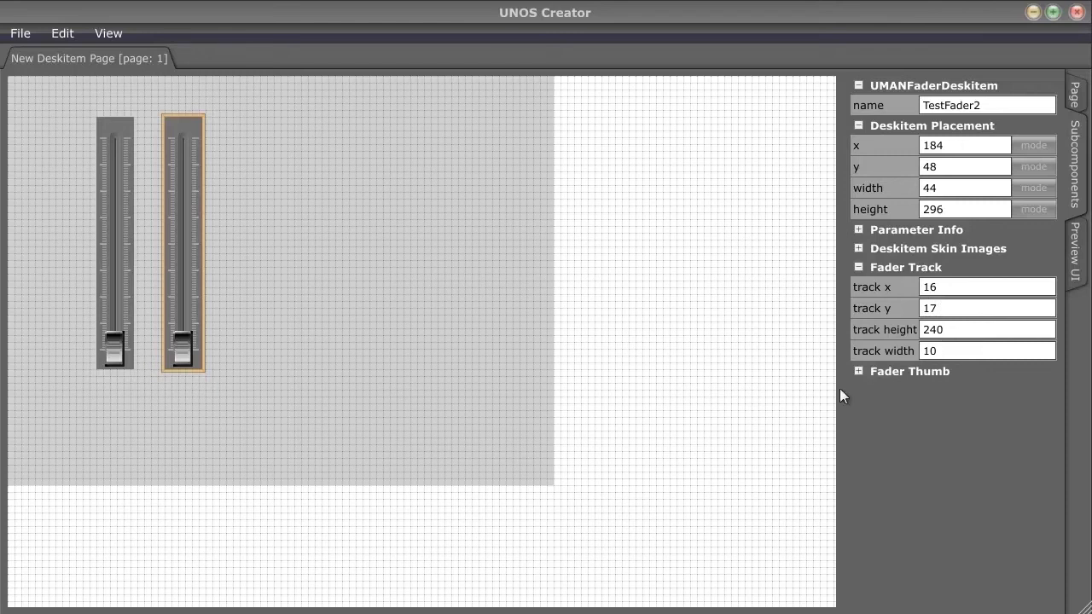
click(858, 371)
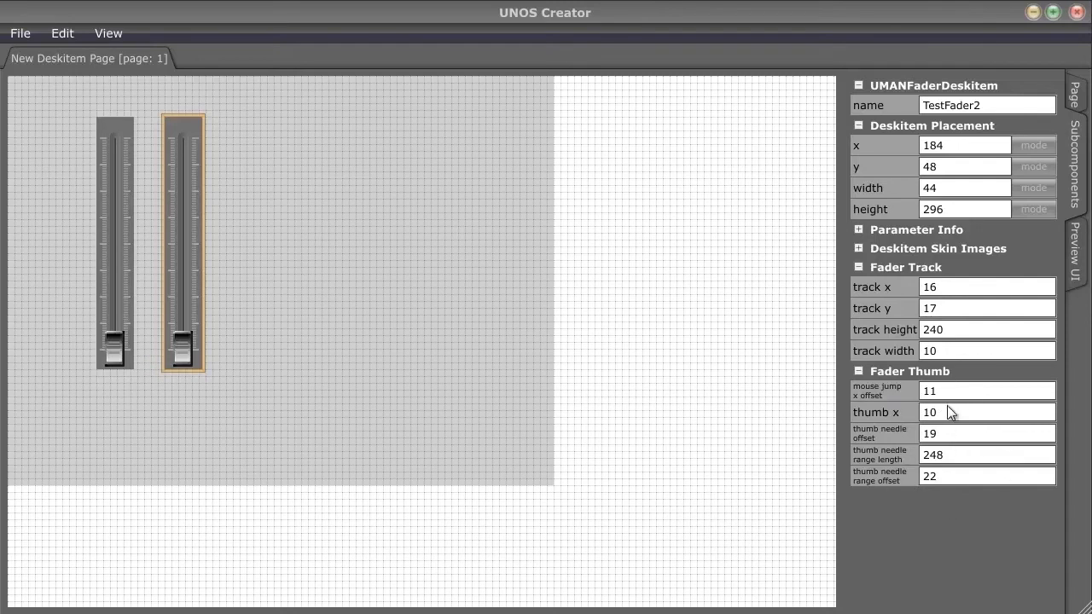
key(ctrl+z)
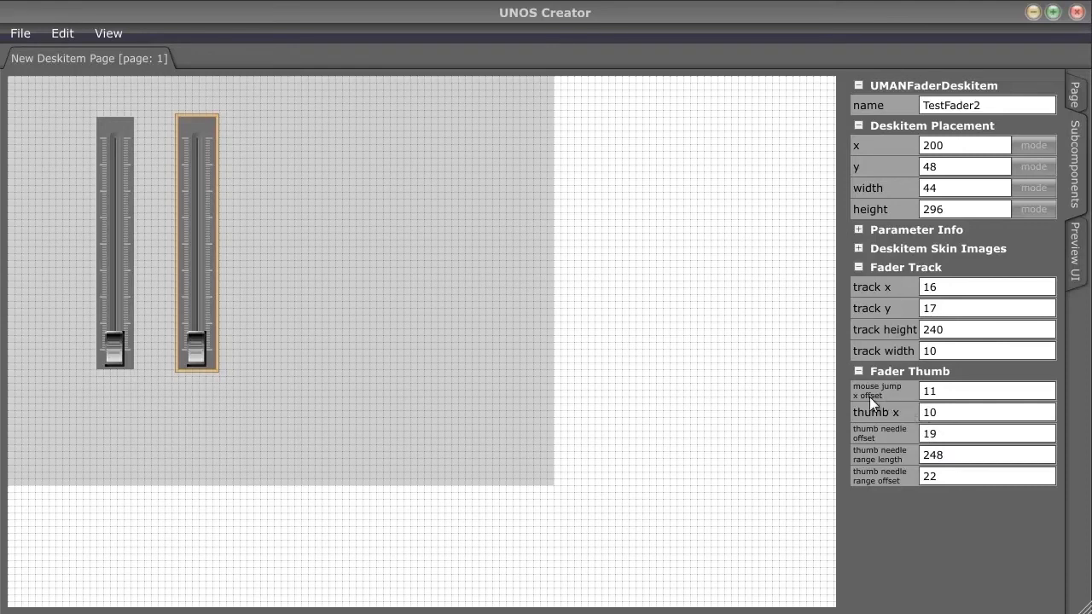
- Try a mouse jump x offset of 100 for TestFader2's thumb, check it in the preview, and return to the properties
click(947, 392)
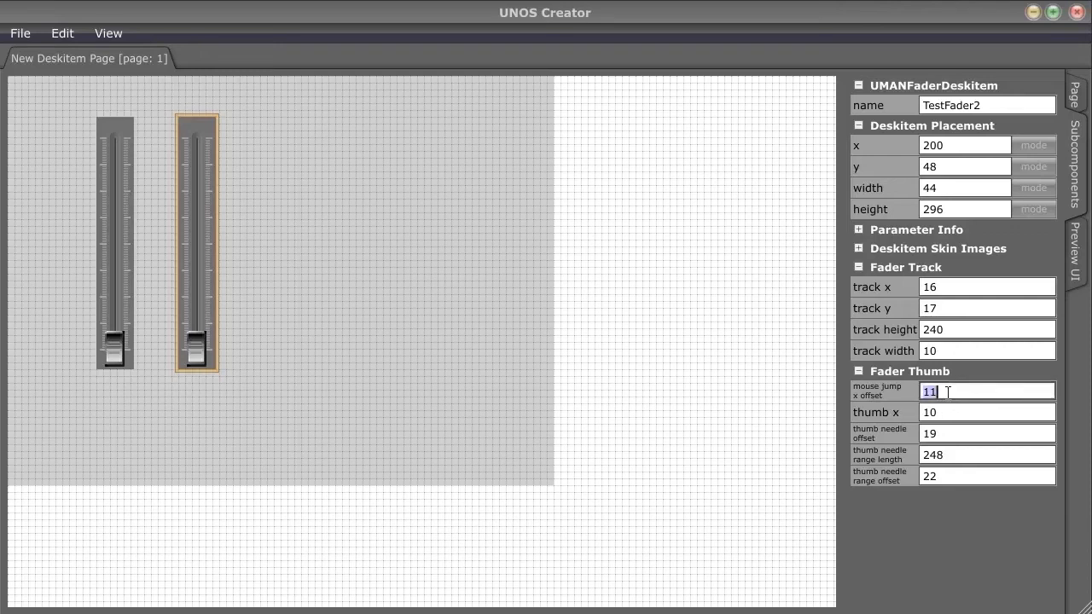
key(BackSpace)
text(100)
key(Return)
click(1076, 282)
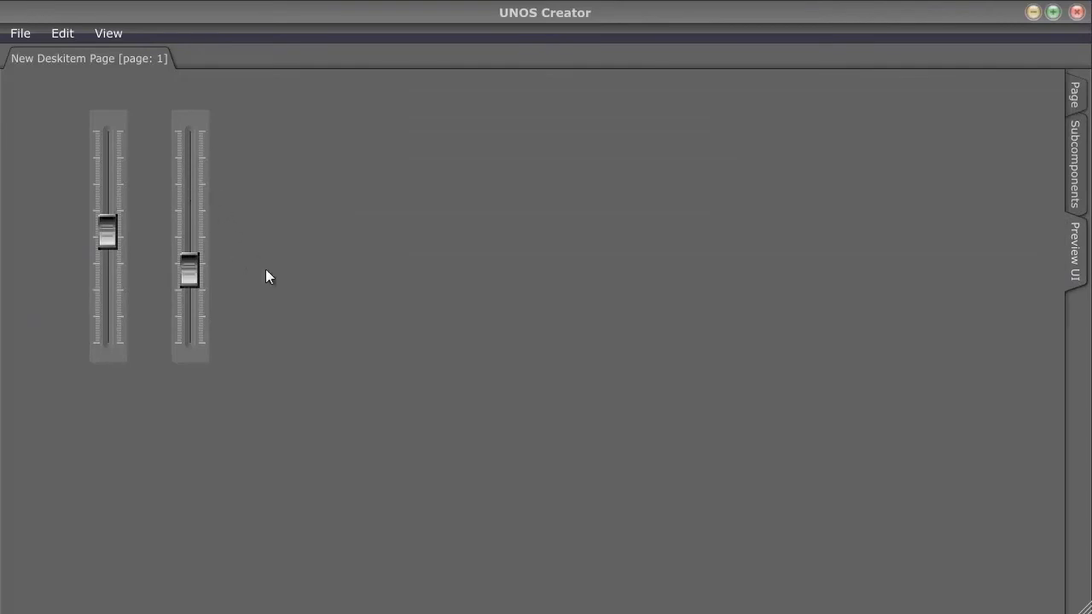
click(1078, 226)
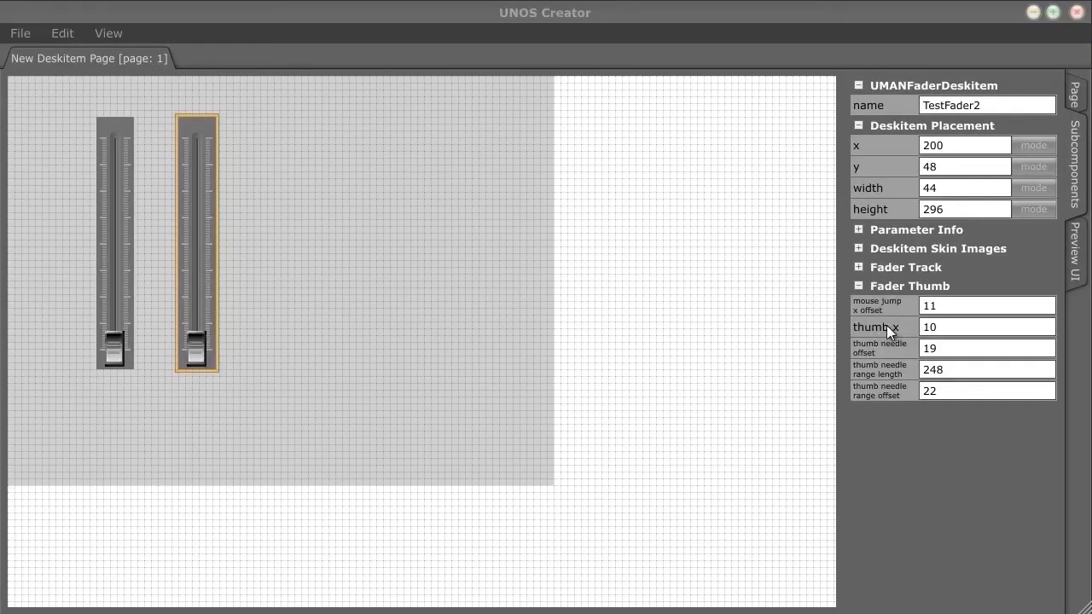
- Set TestFader2's thumb x to 18
double_click(942, 329)
text(18)
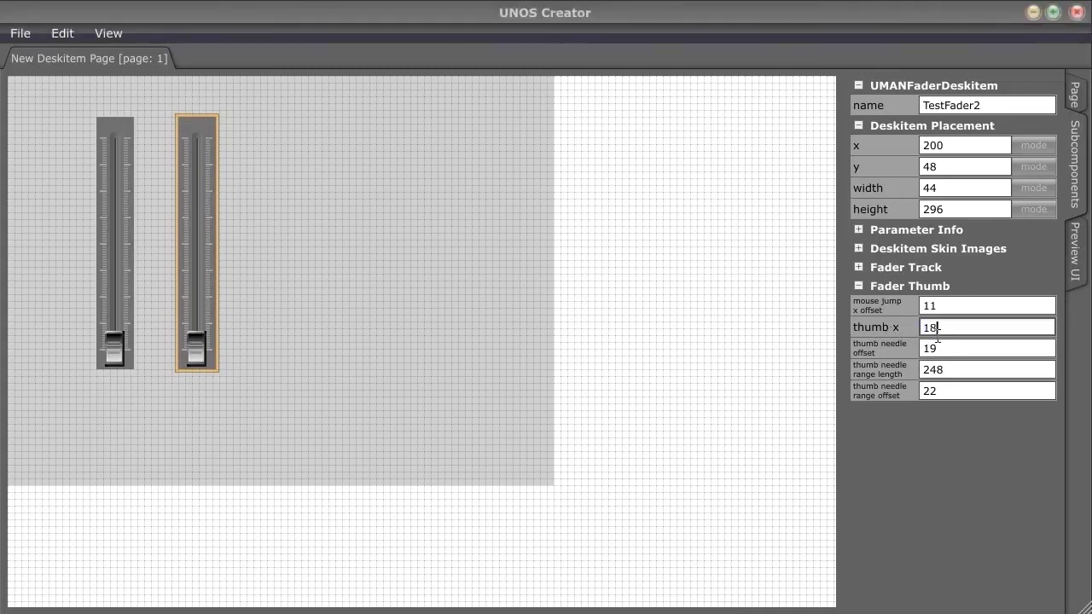
key(Return)
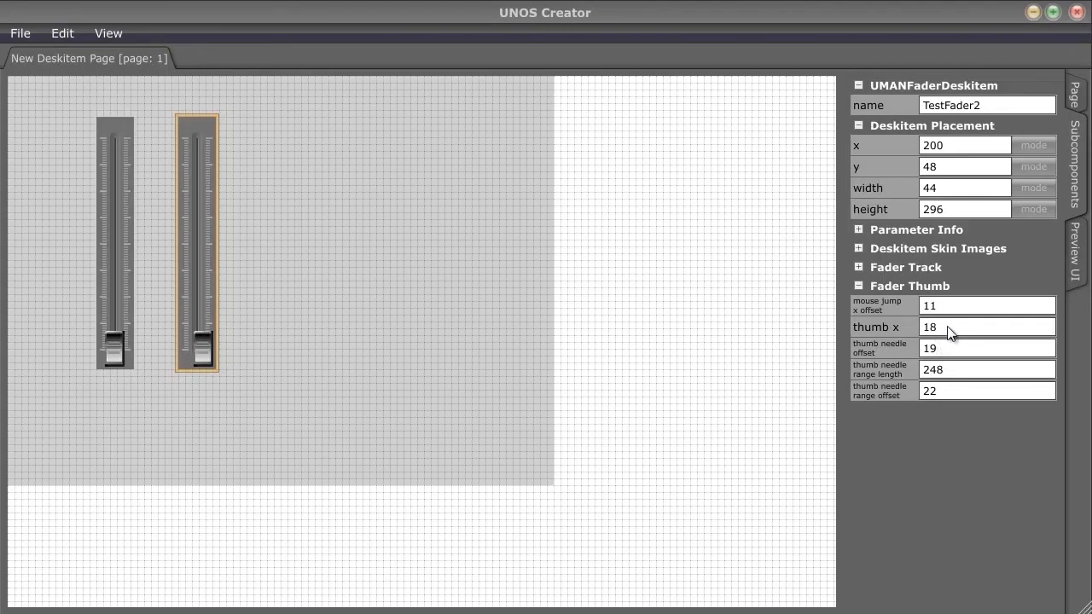
- Set TestFader2's thumb x to 10
click(949, 327)
key(BackSpace)
text(0)
key(Return)
- Try a thumb needle offset of 39 for TestFader2, and set it back to 19
click(949, 348)
click(930, 349)
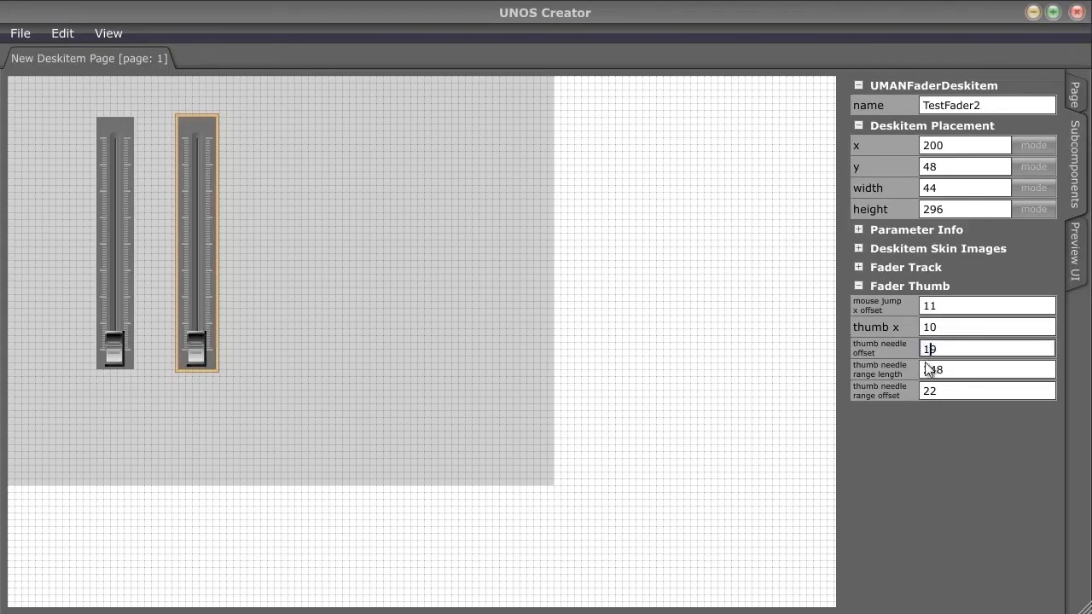
key(BackSpace)
text(3)
key(Return)
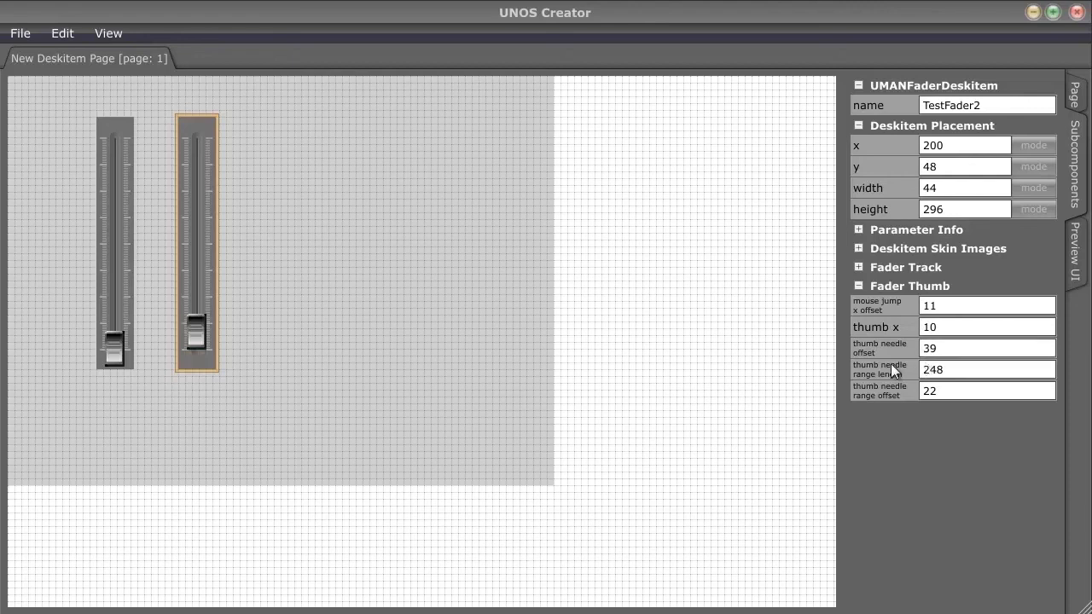
click(930, 349)
click(931, 349)
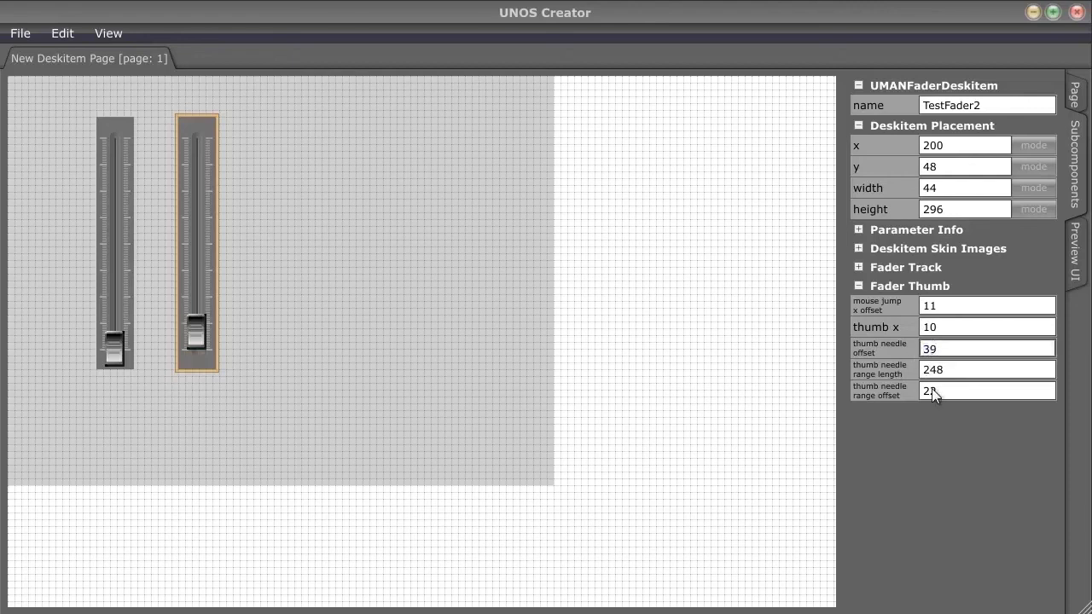
key(BackSpace)
text(1)
key(Return)
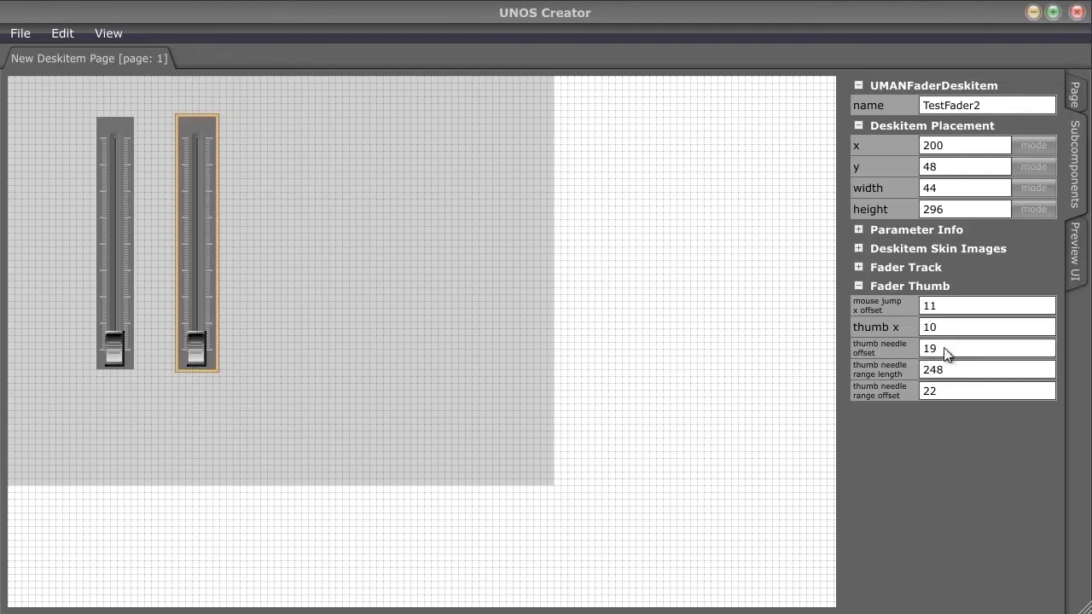
- Shift TestFader2 sideways and return it to x 200, going through its thumb needle offset, range length and range offset settings
click(947, 348)
click(957, 392)
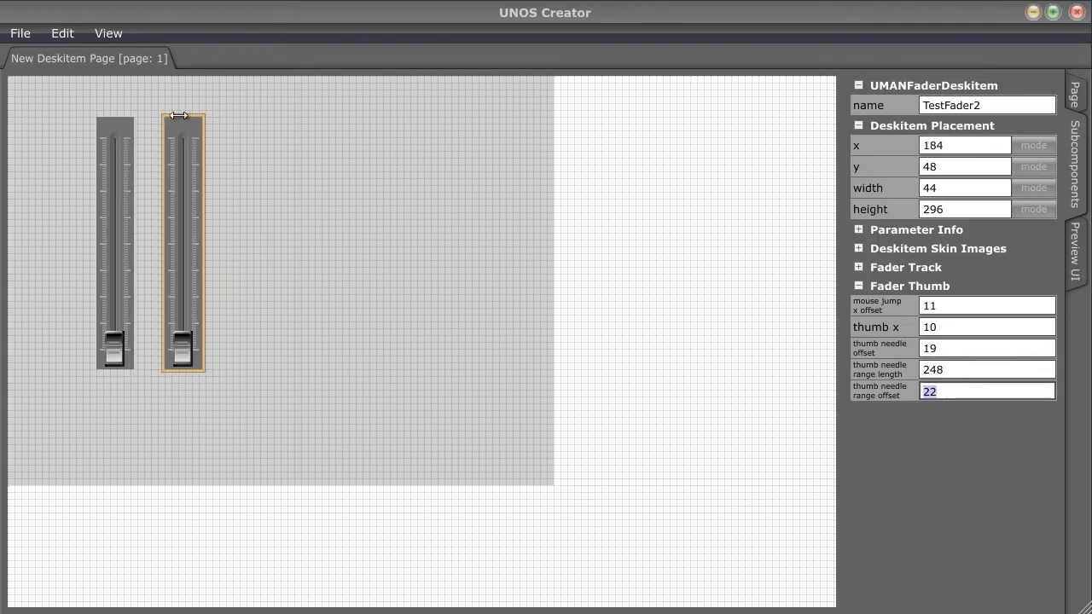
drag(187, 295, 201, 296)
click(943, 350)
click(947, 370)
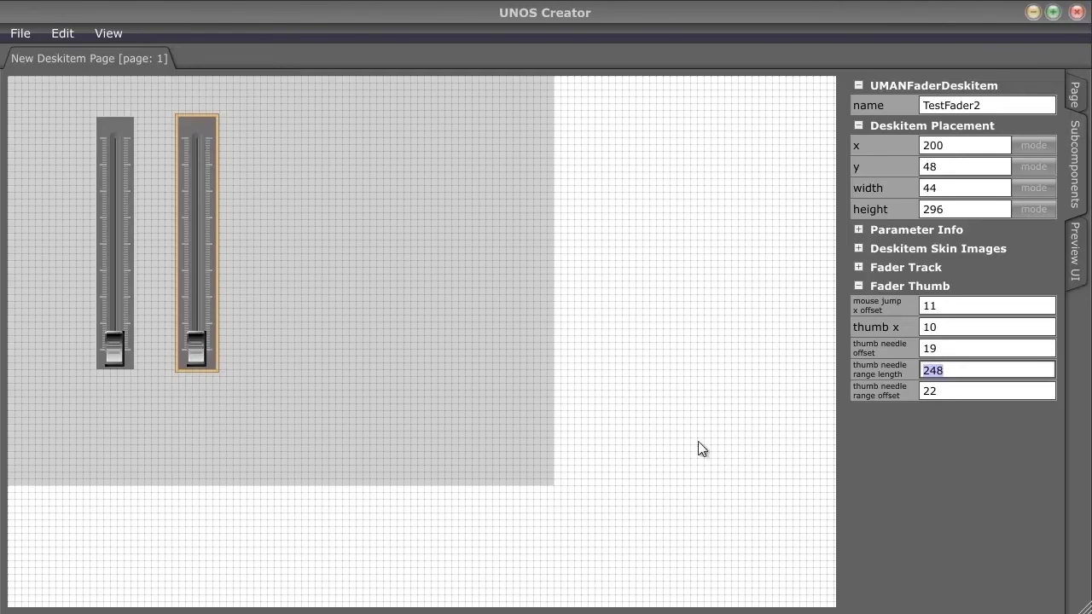
key(Tab)
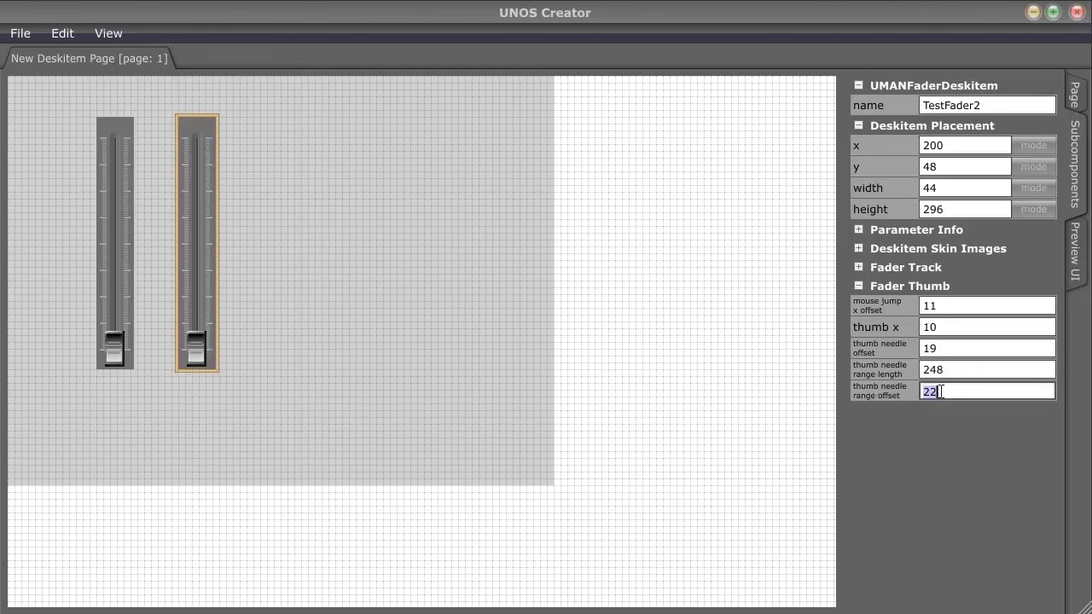